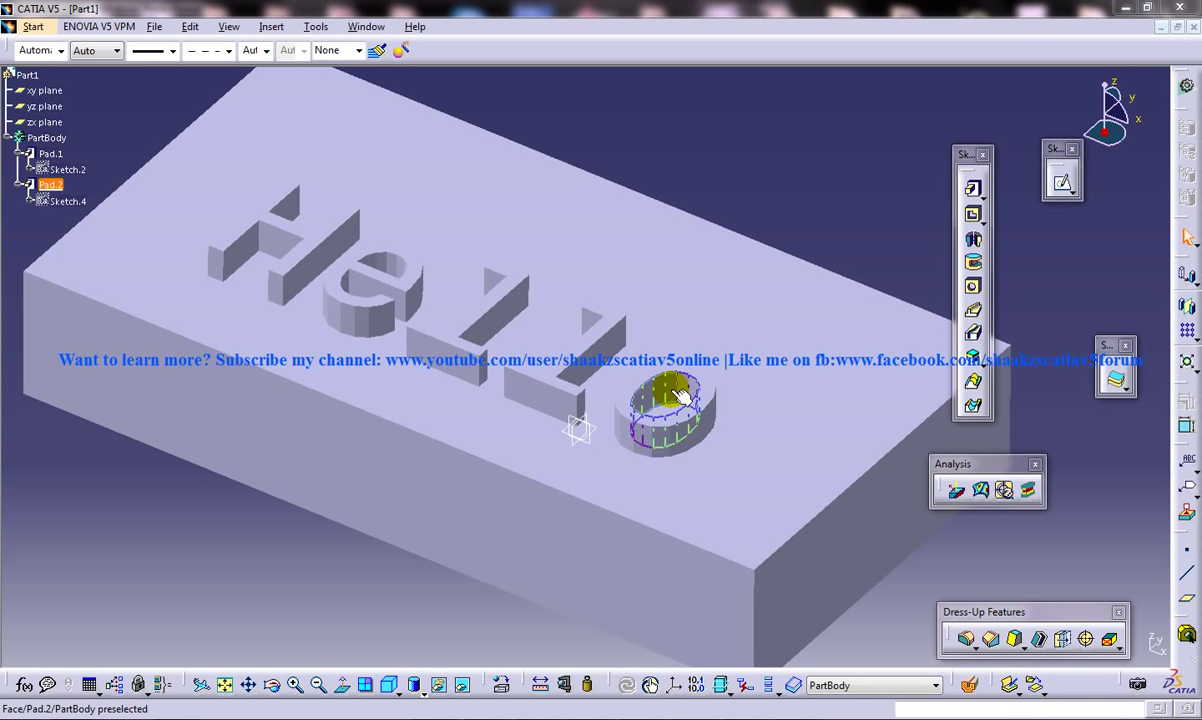
Step: Close the open part with the raised Hello text and both open drawings without saving changes
middle_click_drag(650, 360, 653, 367)
middle_click_drag(644, 295, 609, 419)
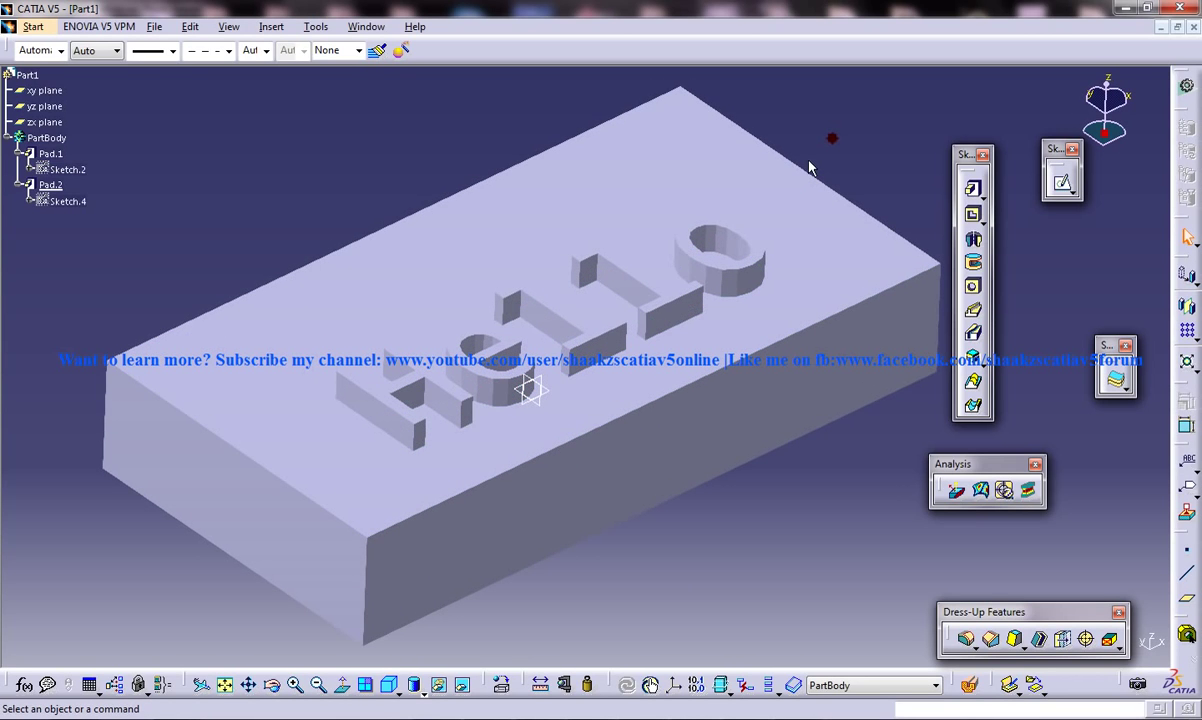
left_click(1190, 27)
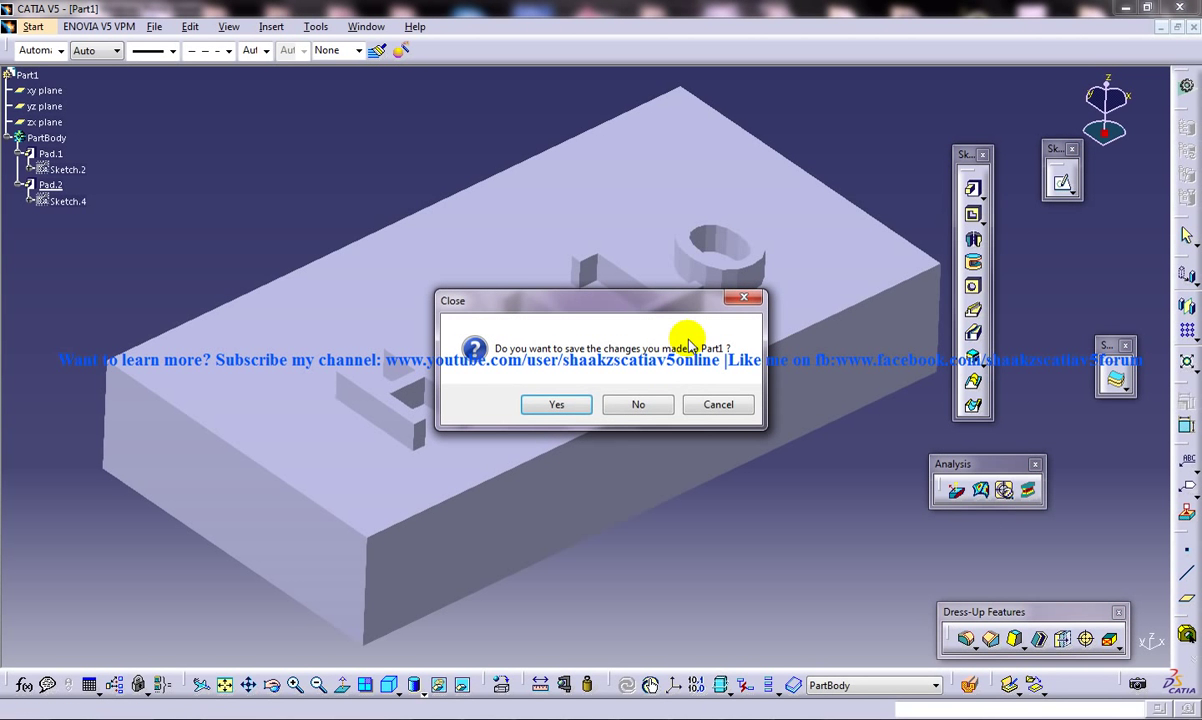
left_click(645, 405)
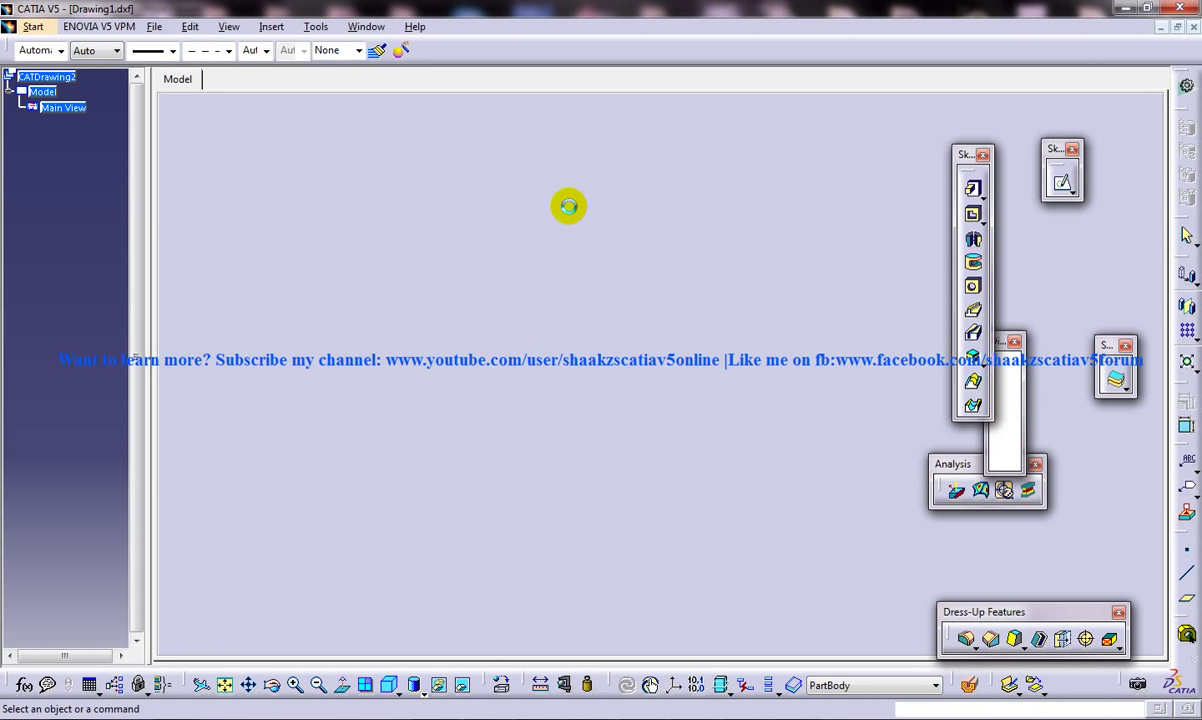
left_click(1190, 27)
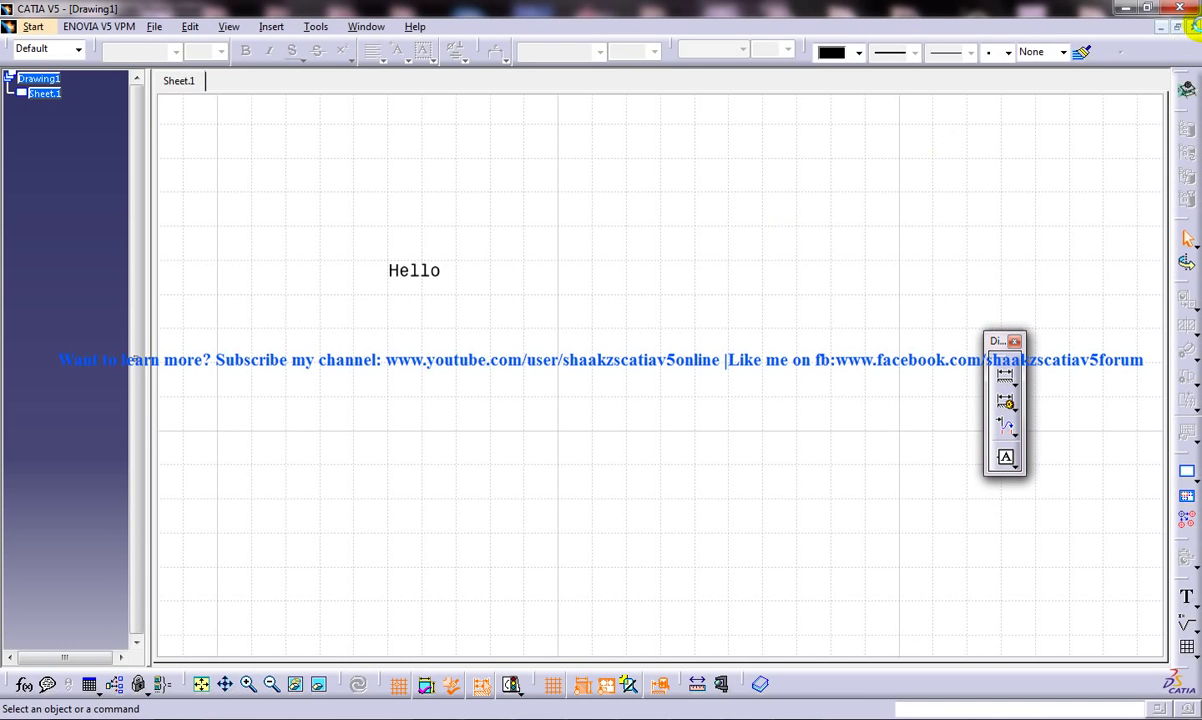
left_click(1190, 27)
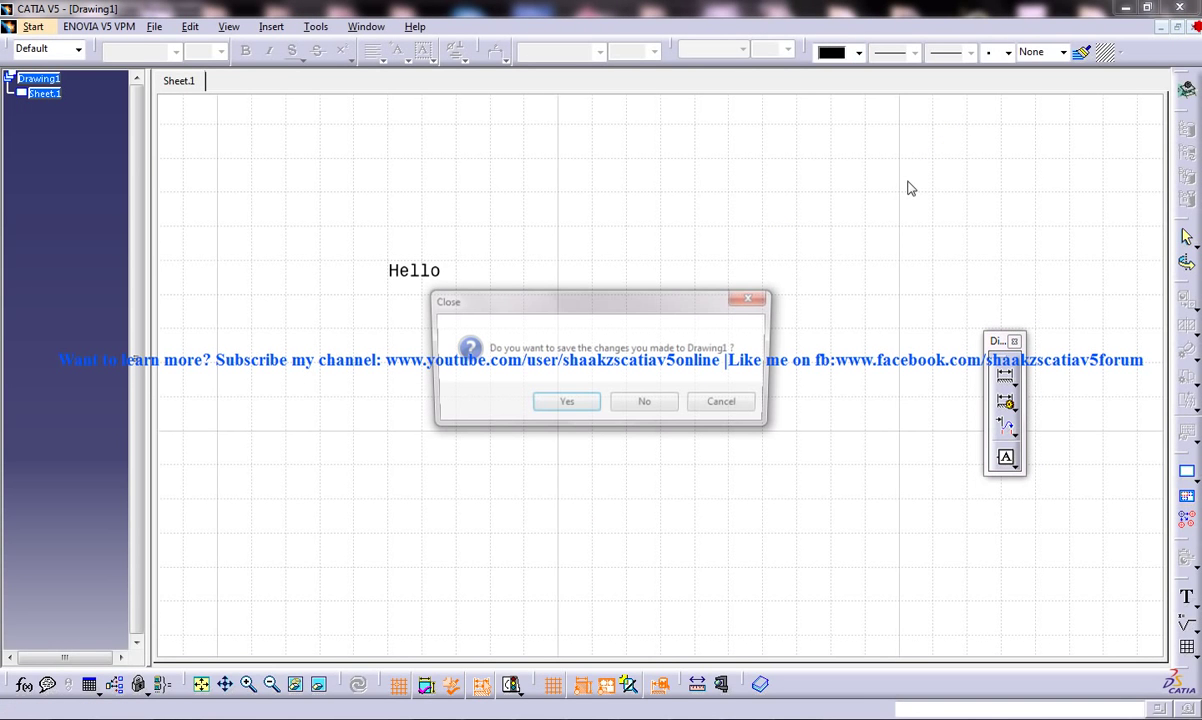
left_click(646, 404)
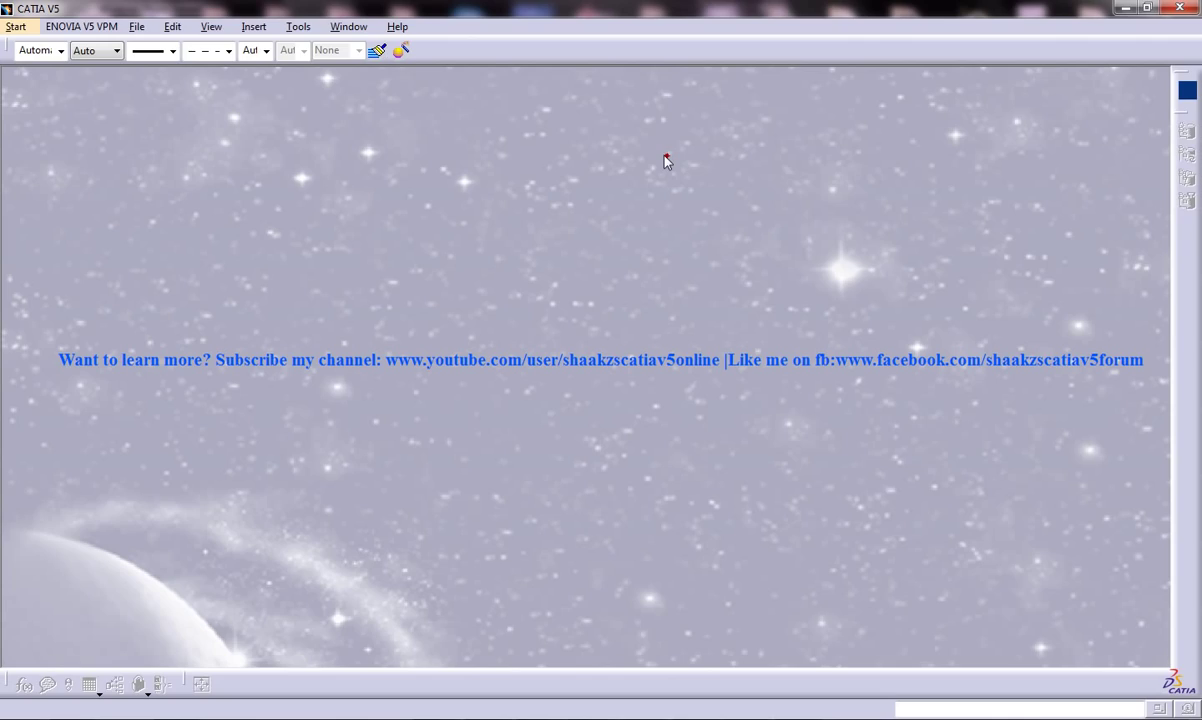
Step: Create a new part named Part1 in Part Design with hybrid design left disabled
left_click(15, 26)
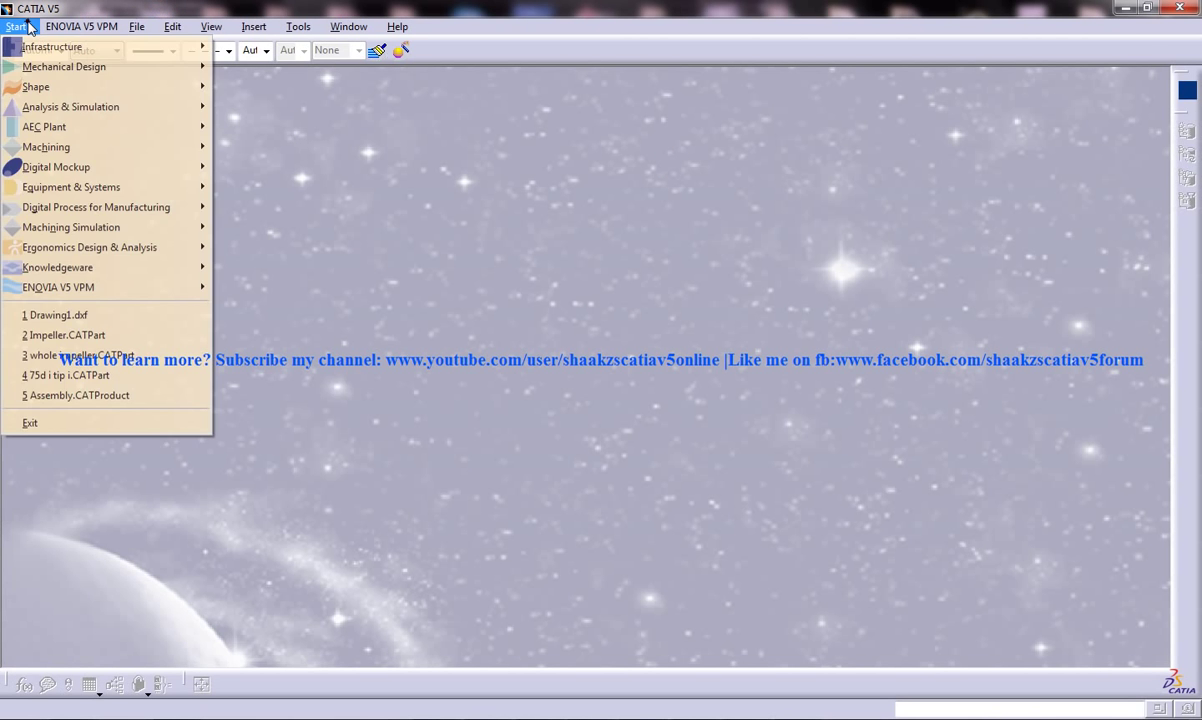
mouse_move(48, 67)
left_click(245, 66)
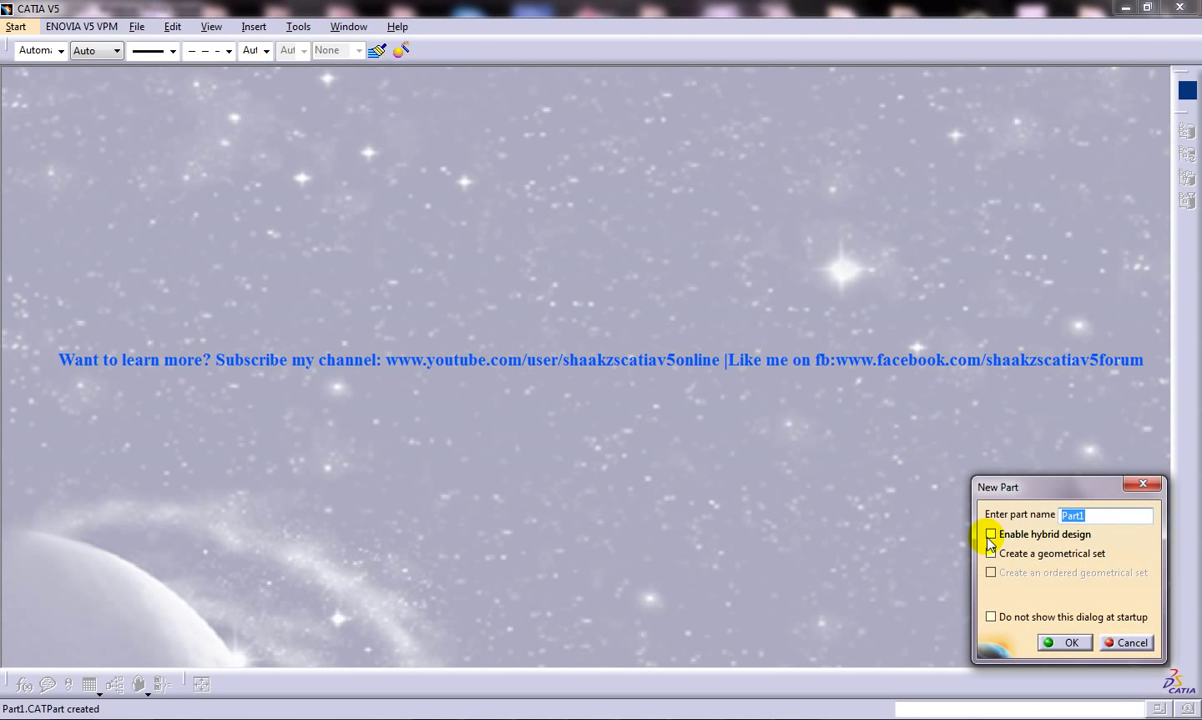
left_click(1062, 634)
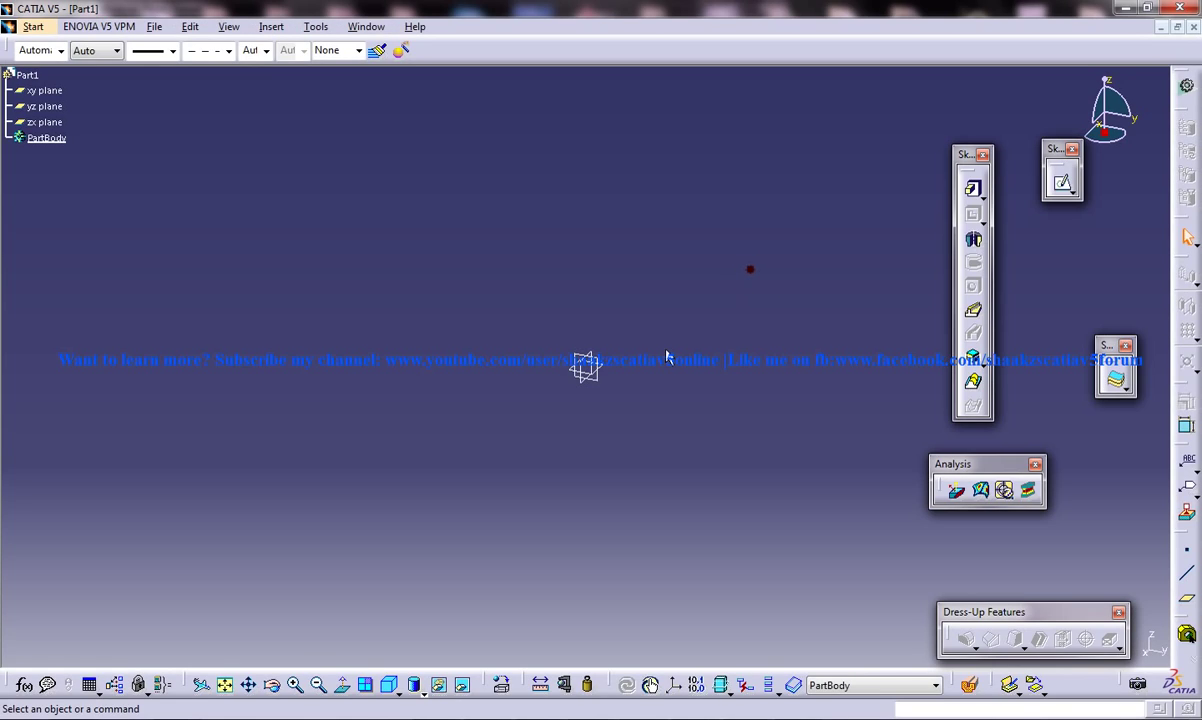
Step: Sketch a hexagon about 147 mm across flats, centred on the origin of the xy plane, and exit the sketch
left_click(1062, 182)
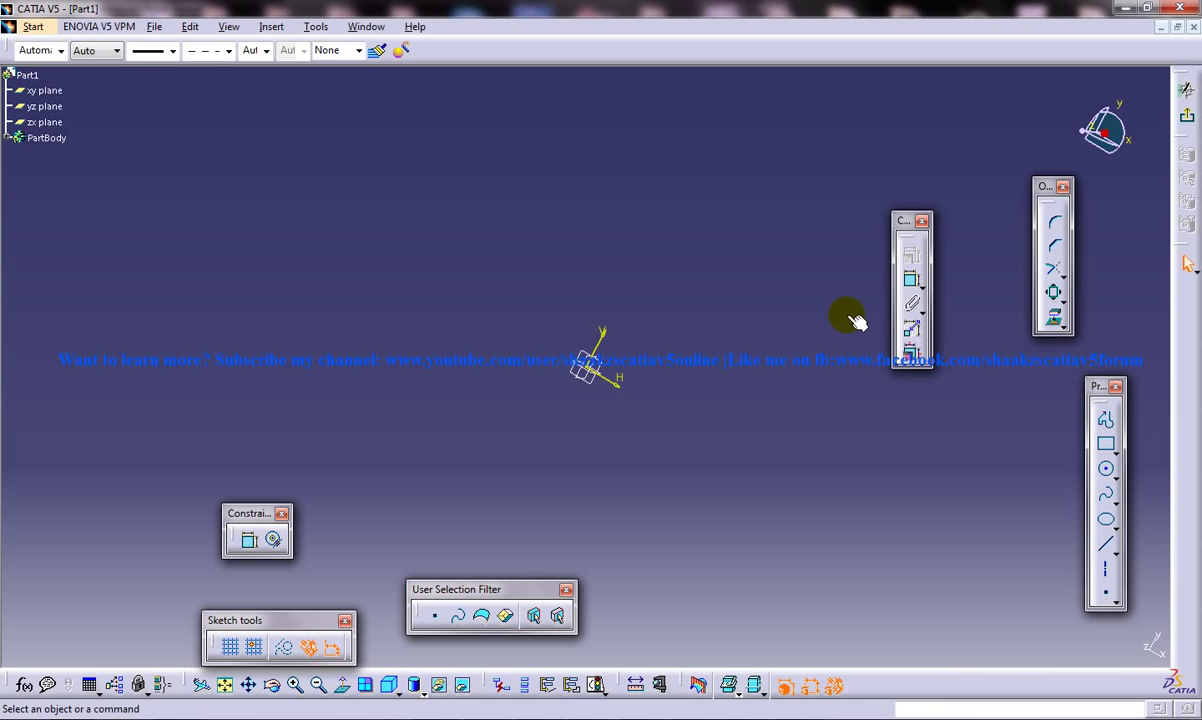
left_click(1113, 448)
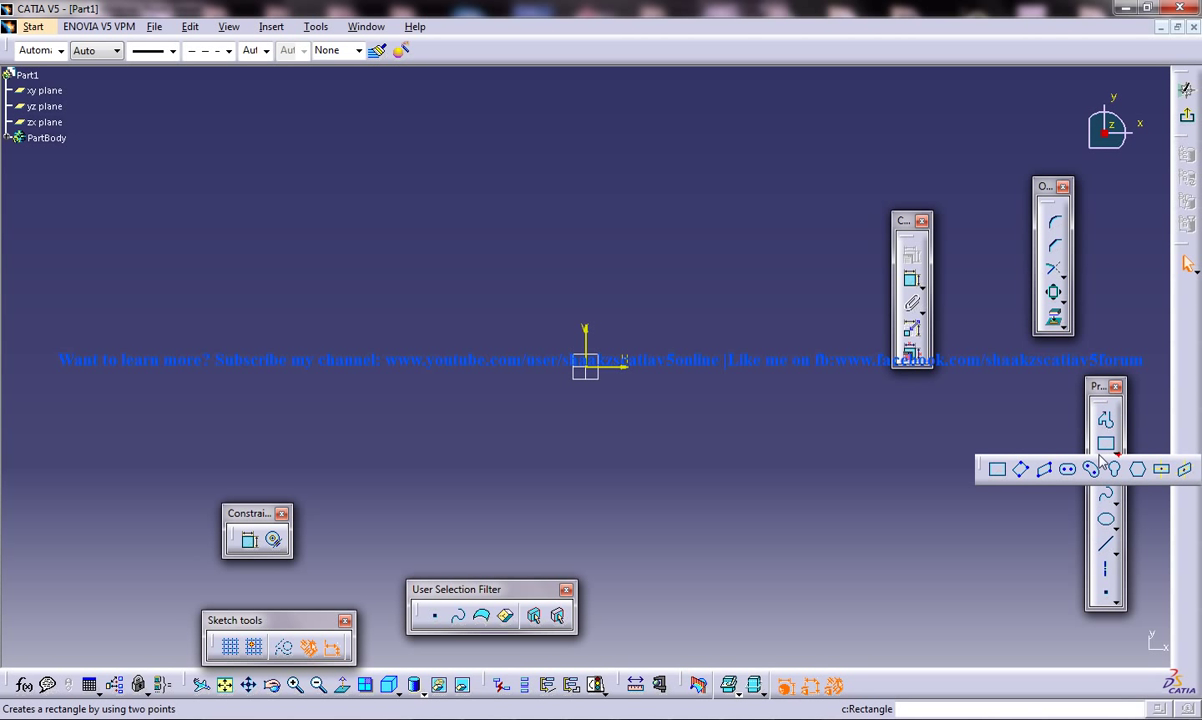
left_click(1137, 471)
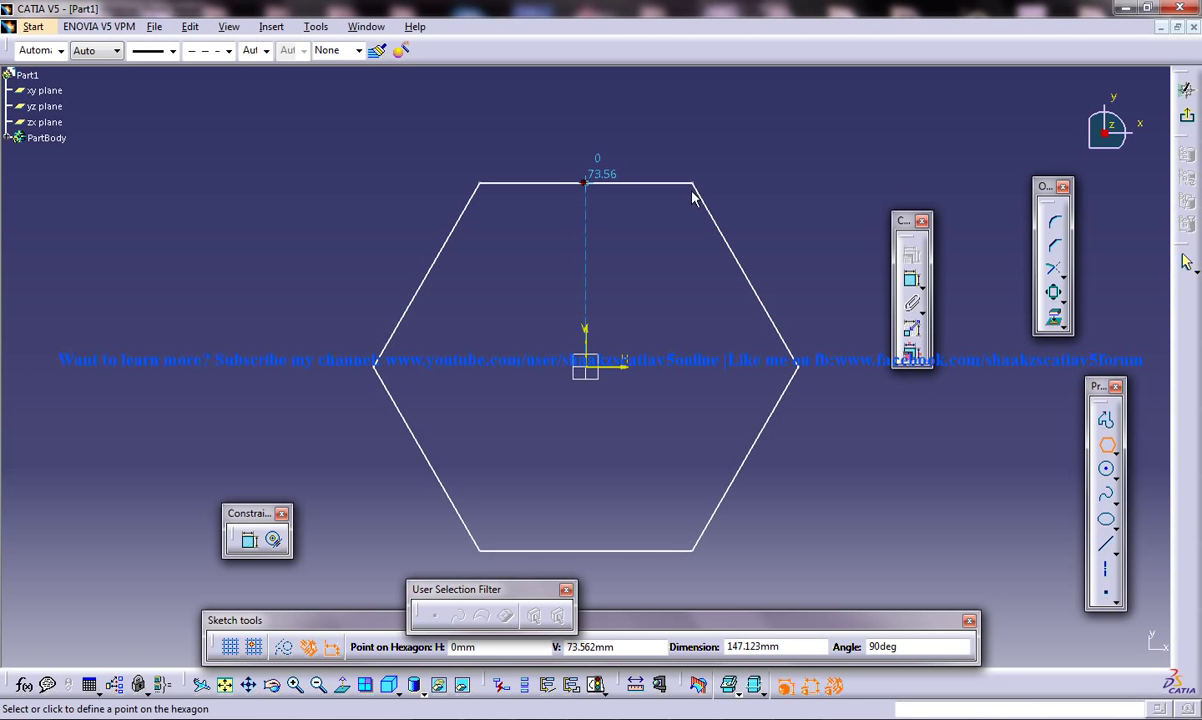
left_click(694, 186)
left_click(1186, 90)
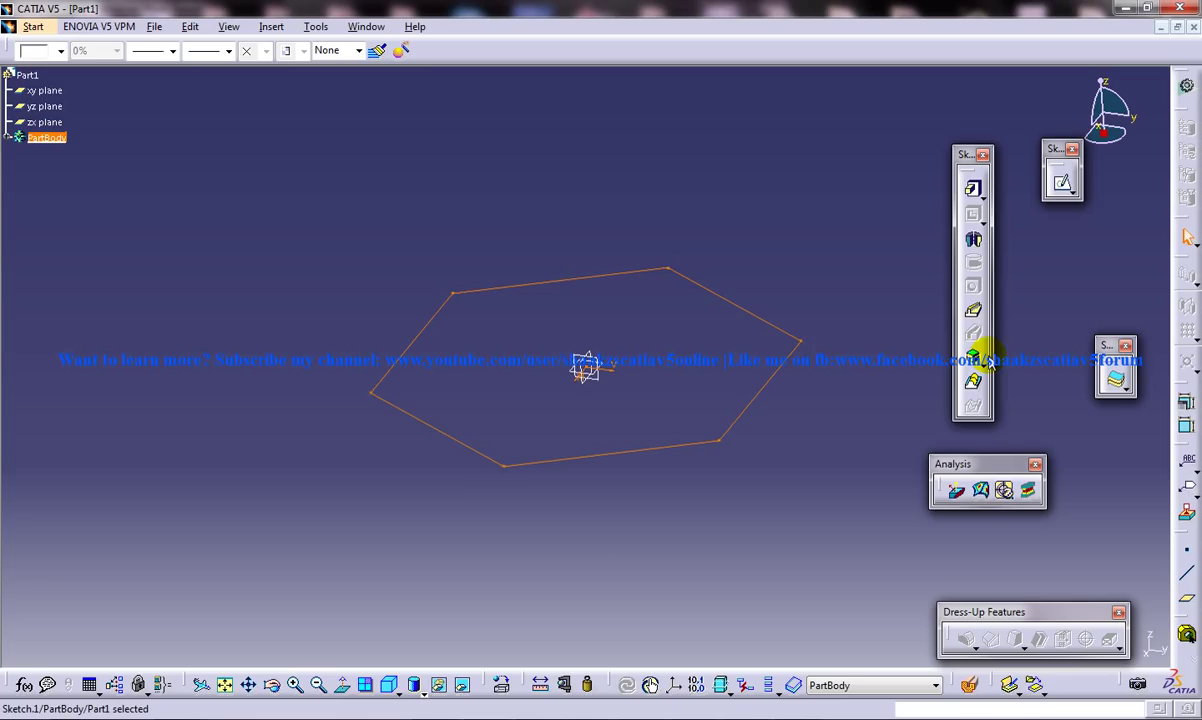
Step: Pad the hexagon sketch to a length of 20 mm
left_click(971, 186)
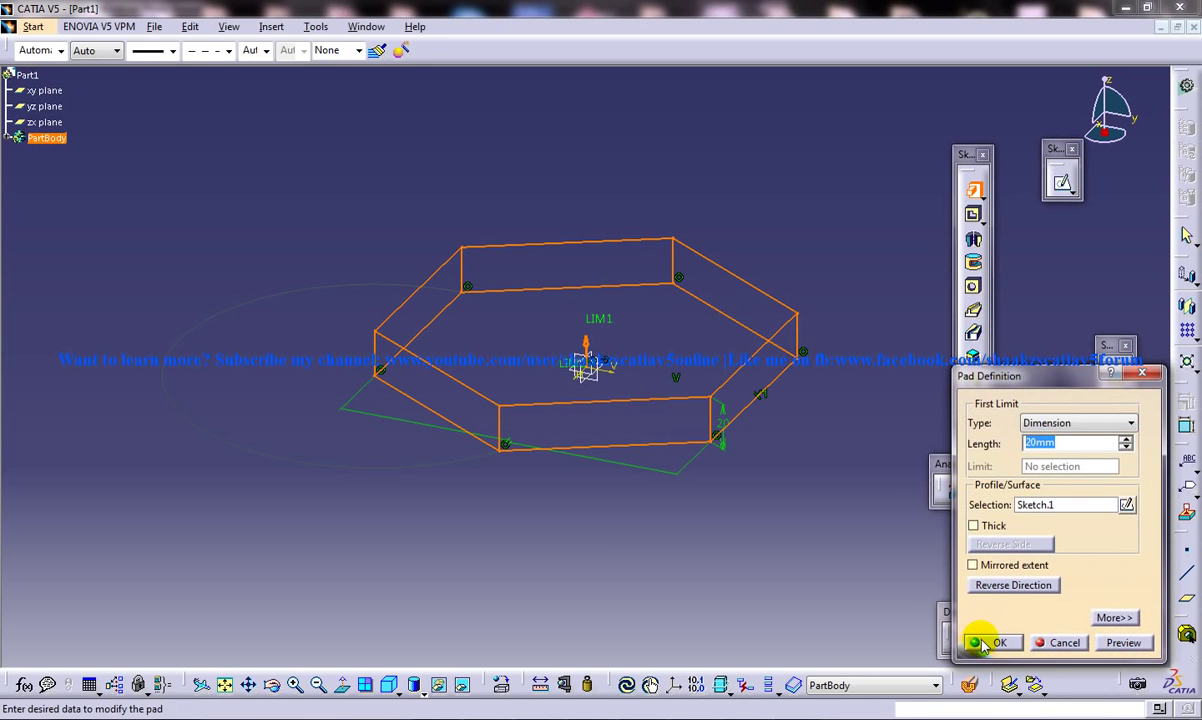
left_click(985, 643)
middle_click_drag(773, 489, 544, 410)
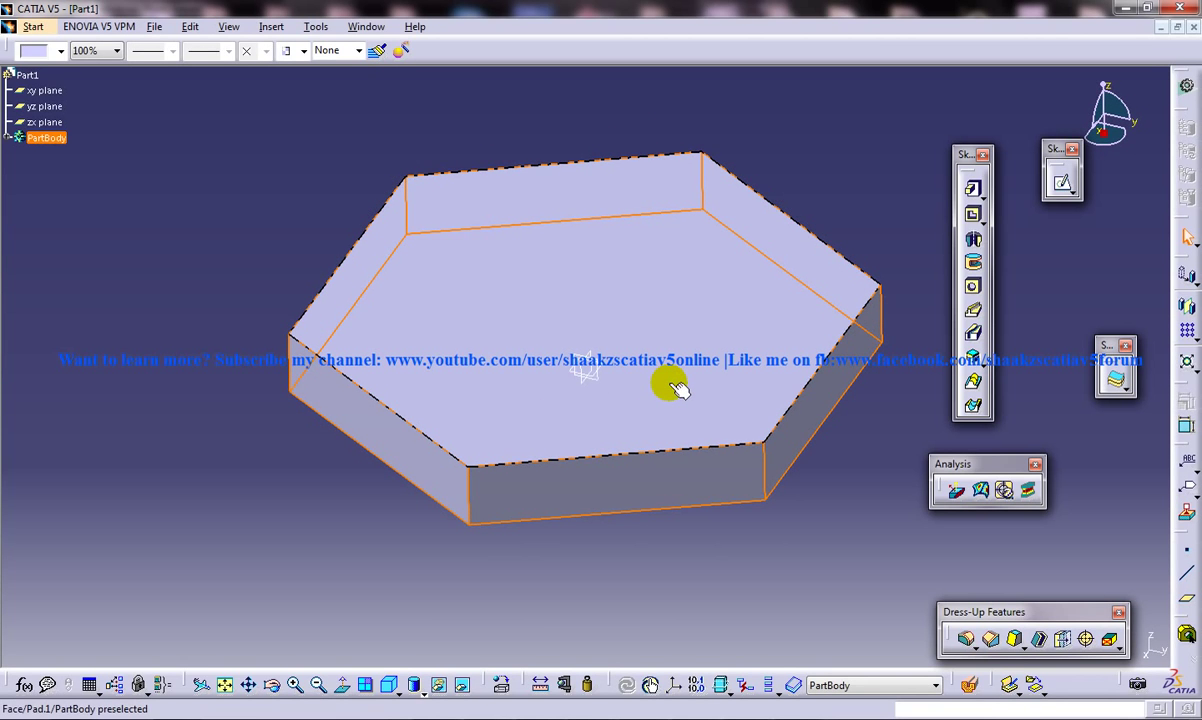
middle_click_drag(677, 390, 501, 405)
left_click(583, 137)
Step: Create a new drawing in the Drafting workbench with an empty-sheet layout, ISO standard and A1 format
left_click(156, 29)
mouse_move(35, 28)
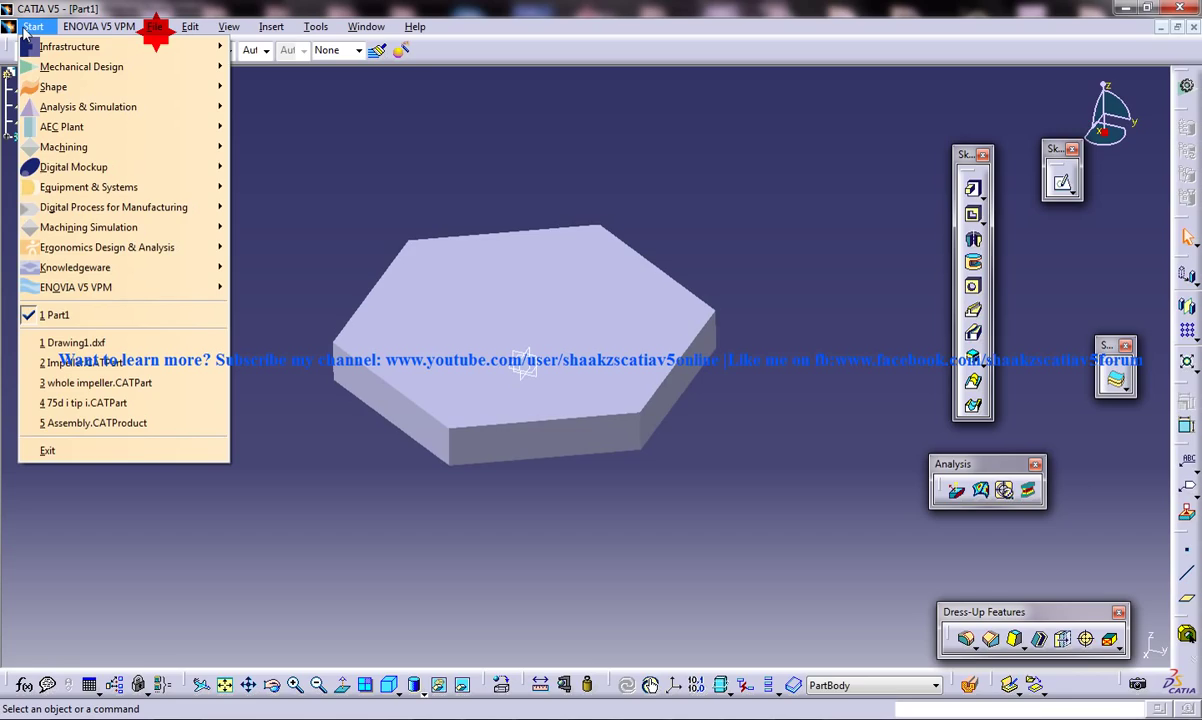
mouse_move(88, 70)
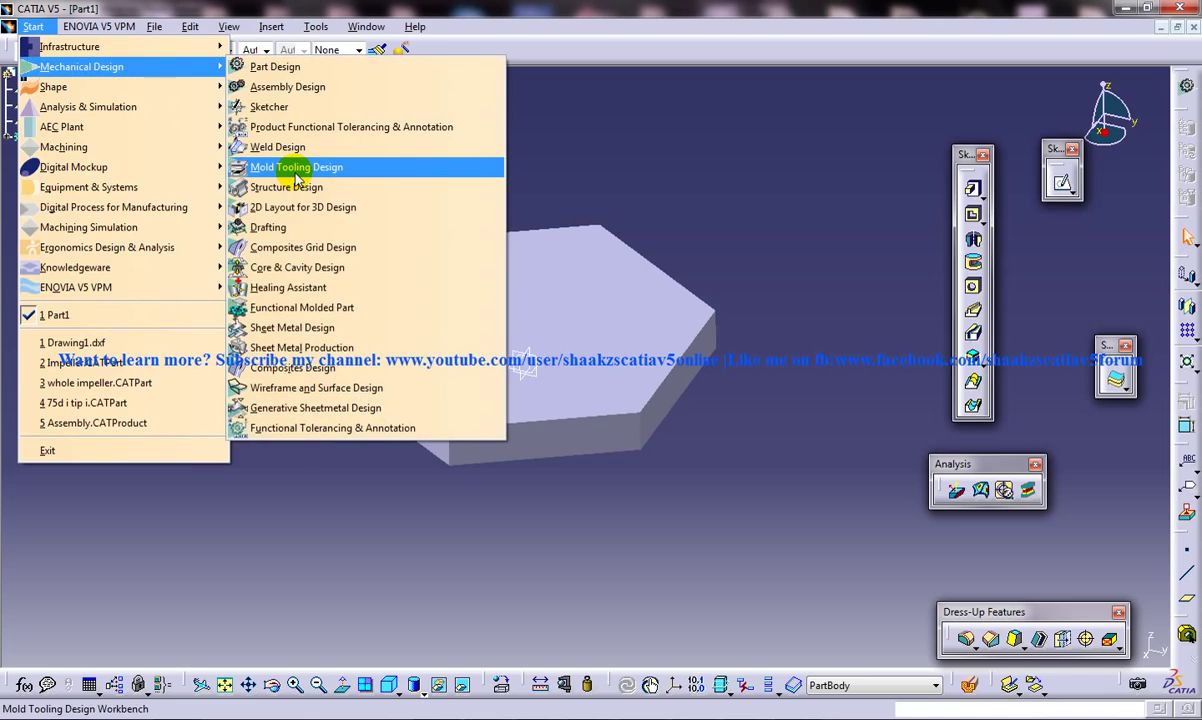
left_click(296, 227)
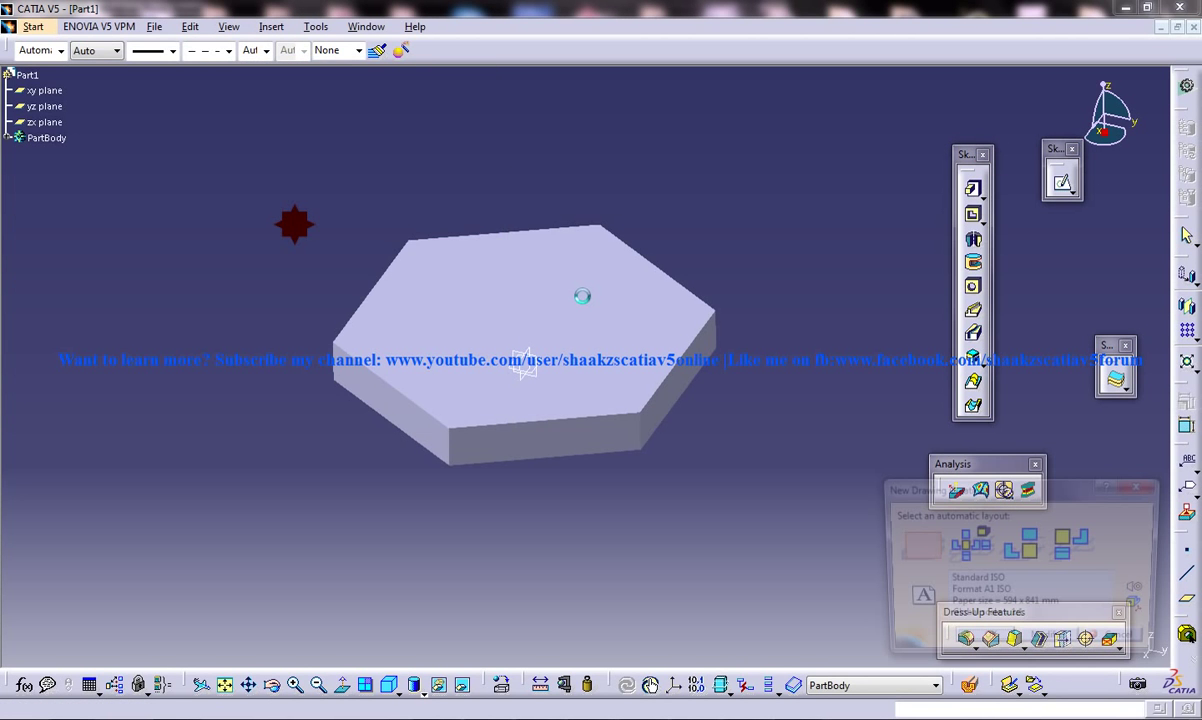
left_click(985, 642)
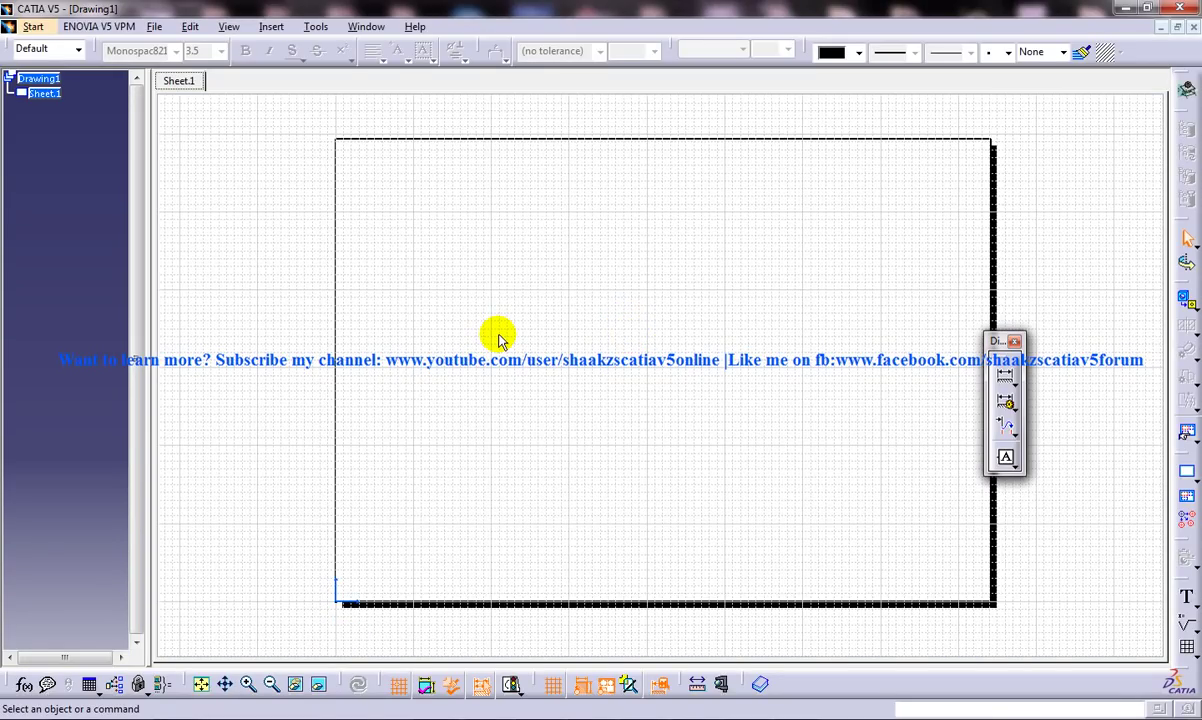
Step: Place the text "Hello friends" near the middle of the drawing sheet
left_click(1188, 598)
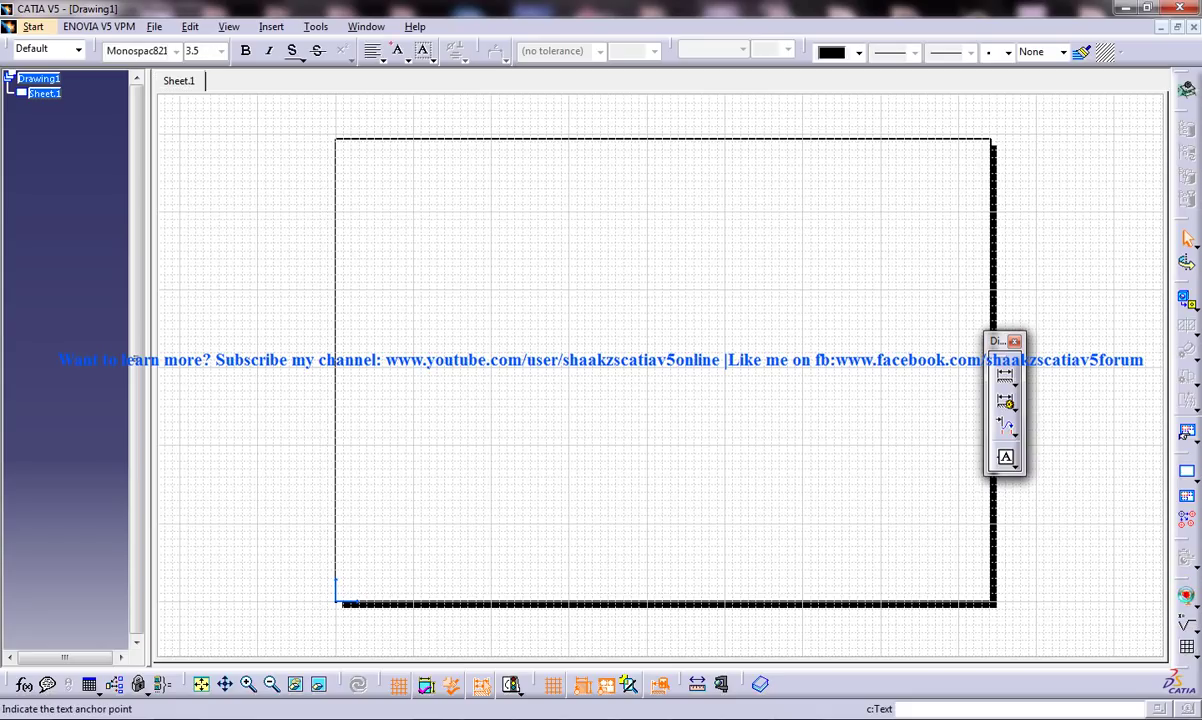
left_click(544, 331)
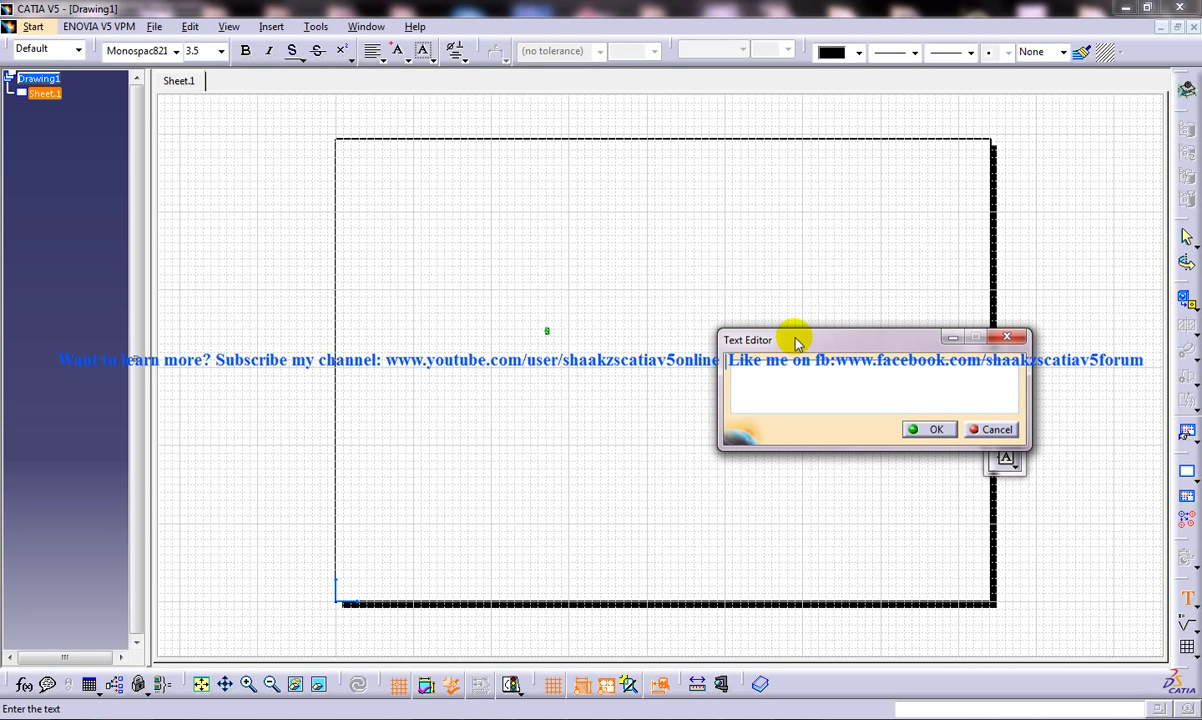
left_click_drag(805, 345, 808, 286)
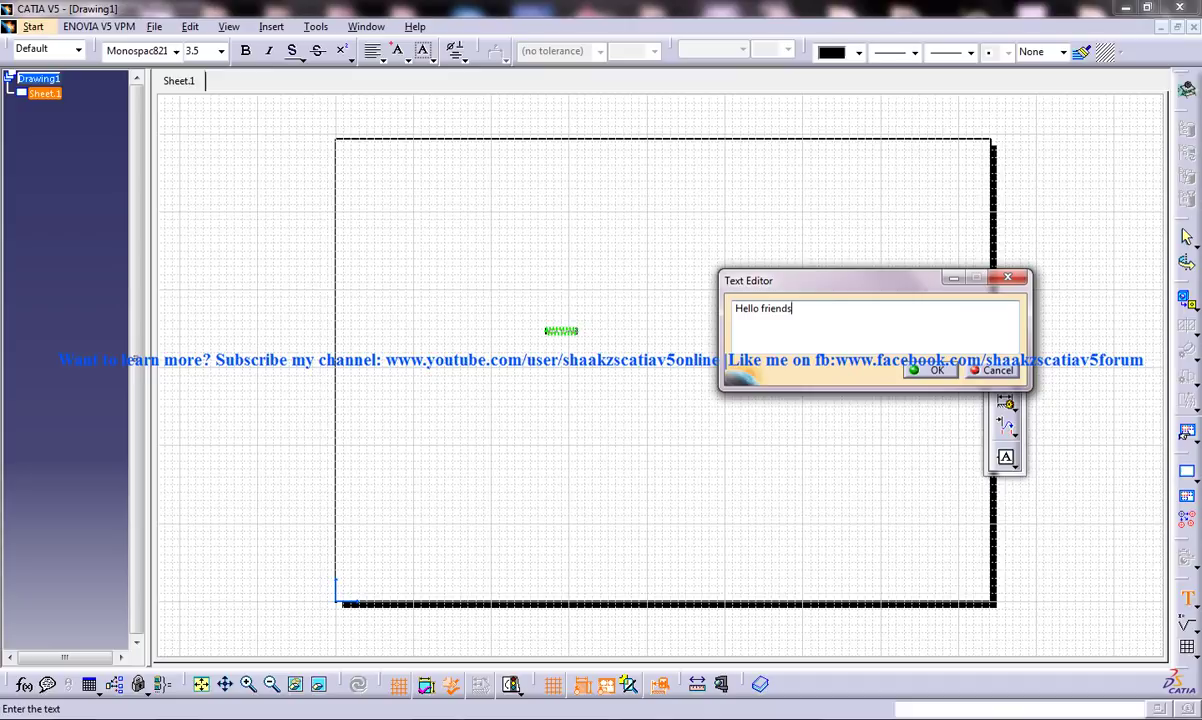
left_click(930, 372)
mouse_move(633, 300)
middle_mouse_down()
mouse_move(595, 150)
mouse_move(555, 120)
middle_mouse_up()
mouse_move(519, 150)
middle_mouse_down()
mouse_move(604, 231)
mouse_move(722, 262)
middle_mouse_up()
middle_click_drag(600, 260, 548, 190)
middle_click_drag(520, 207, 668, 314)
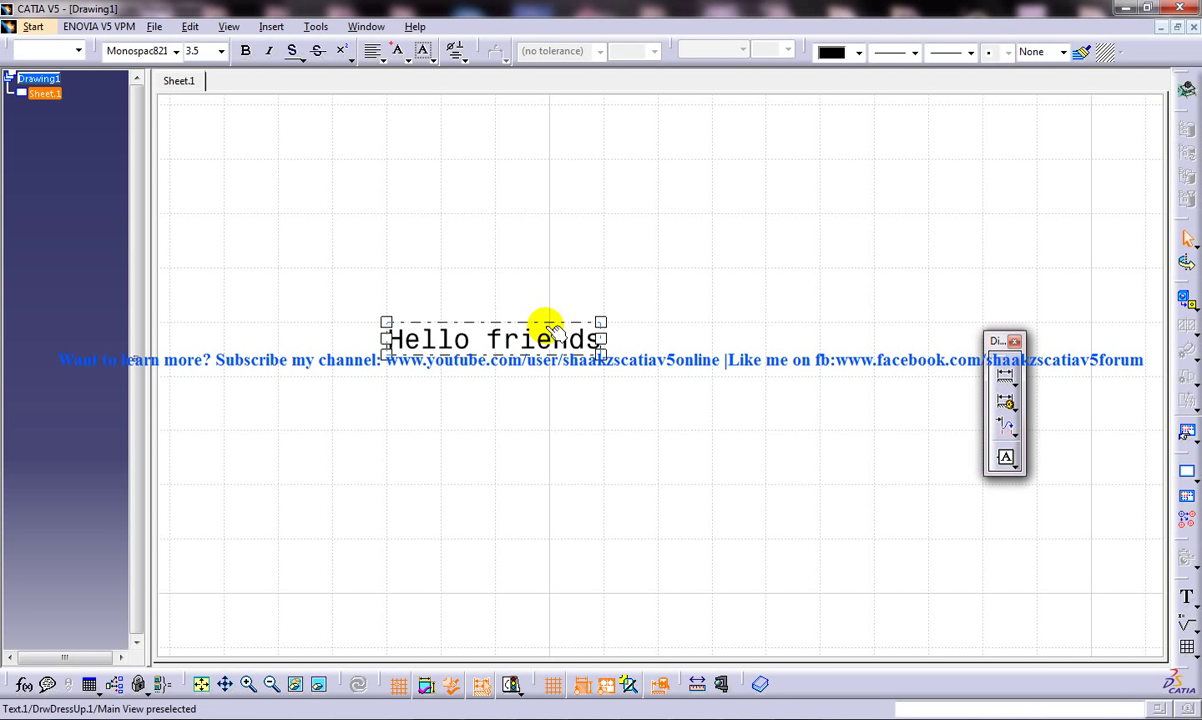
Step: Check the hexagonal part in its own window and return to the text in the drawing
left_click(366, 26)
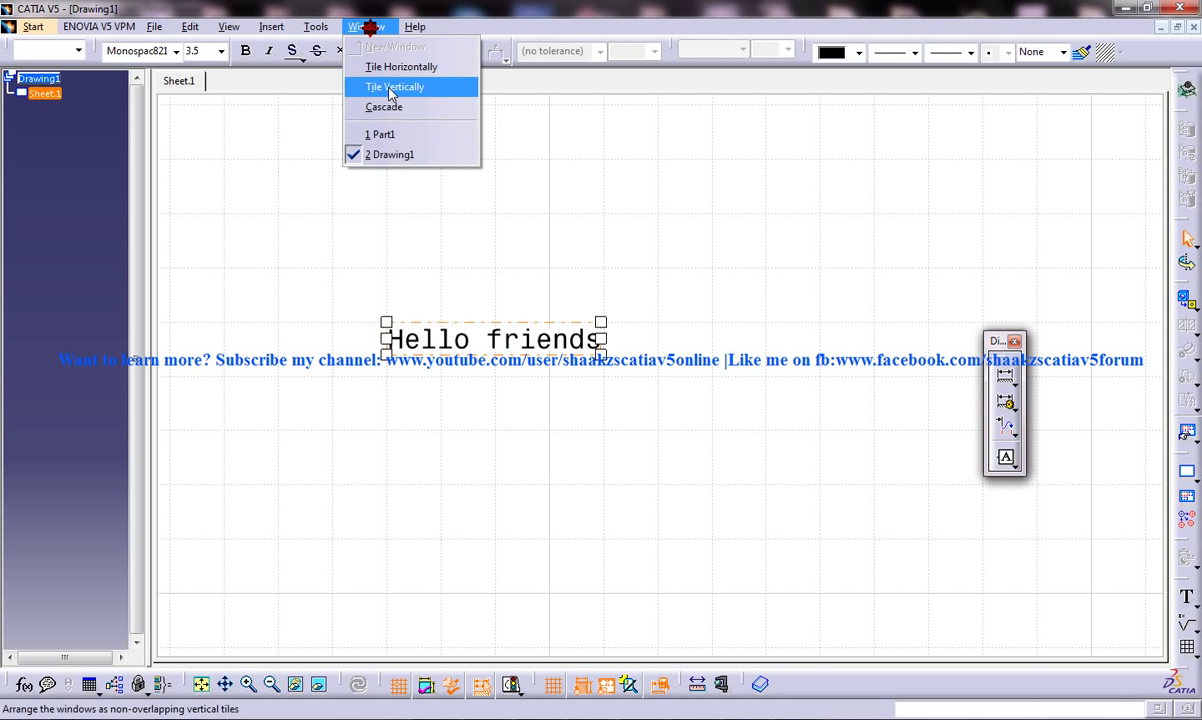
left_click(388, 136)
left_click(365, 22)
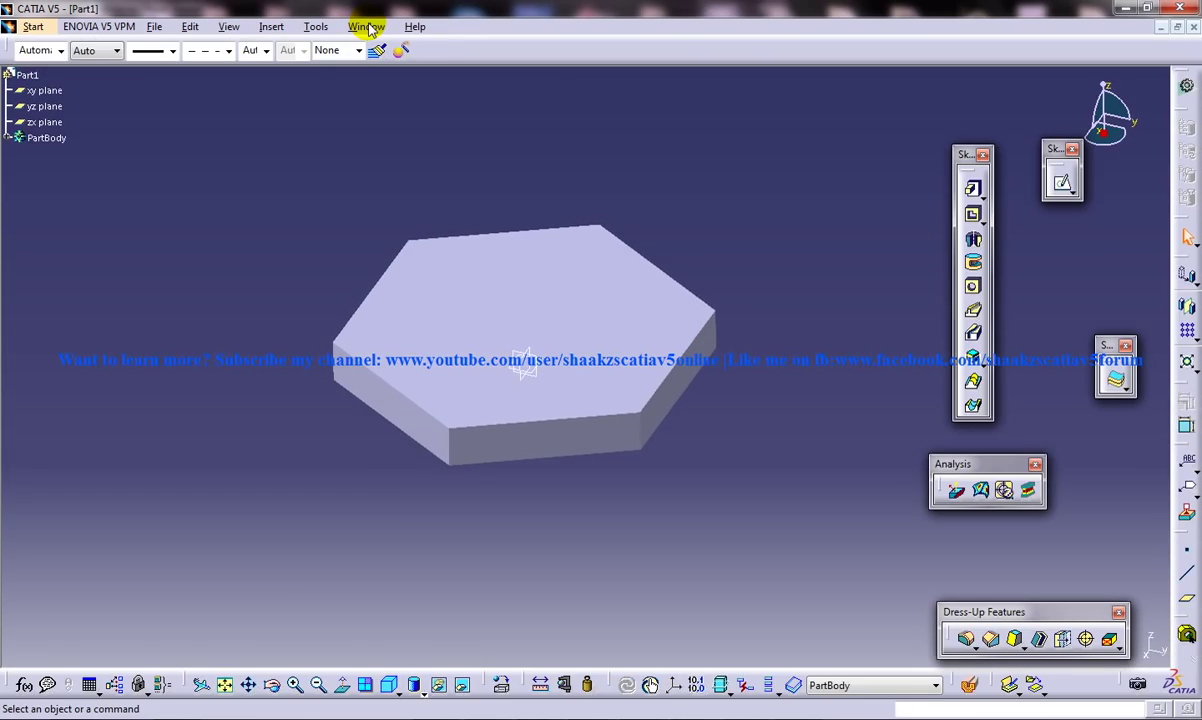
left_click(395, 154)
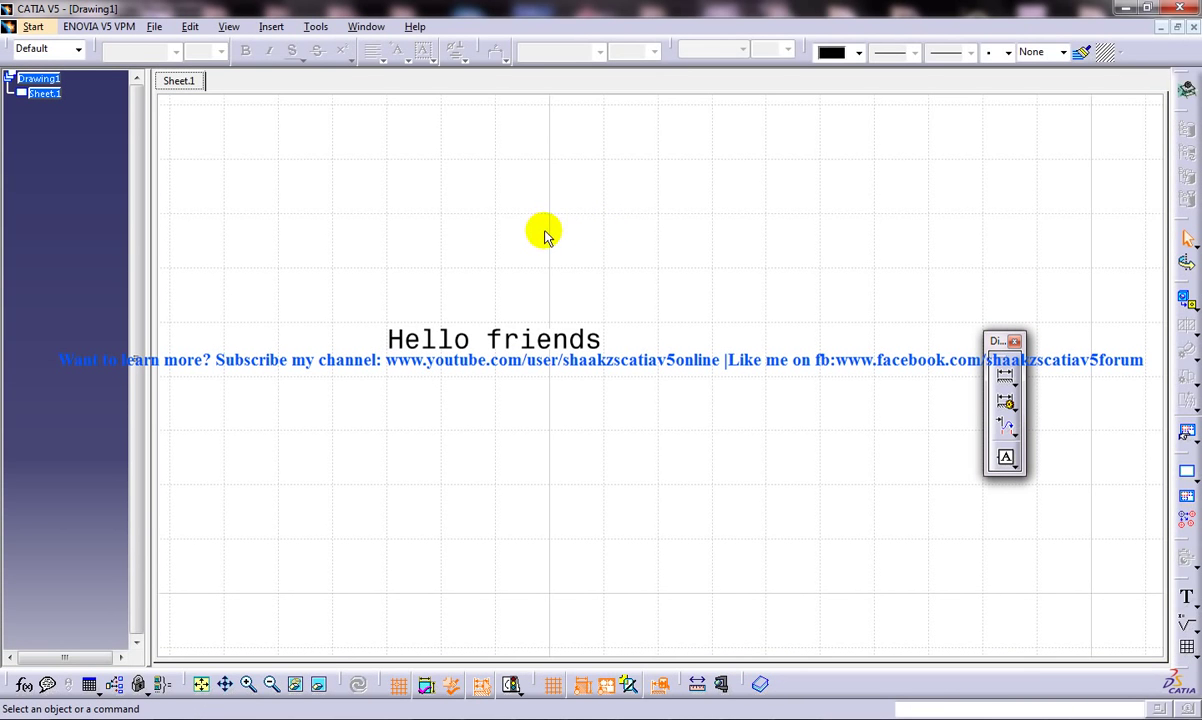
middle_click_drag(545, 231, 539, 200, "ctrl")
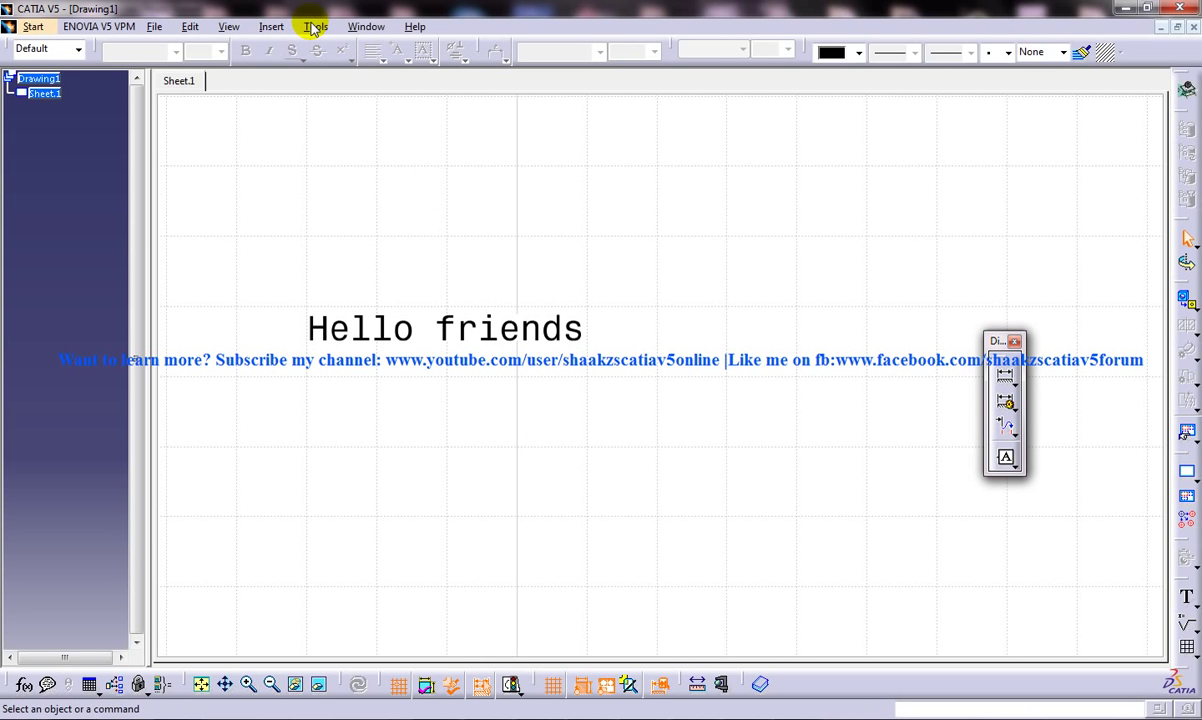
left_click(447, 312)
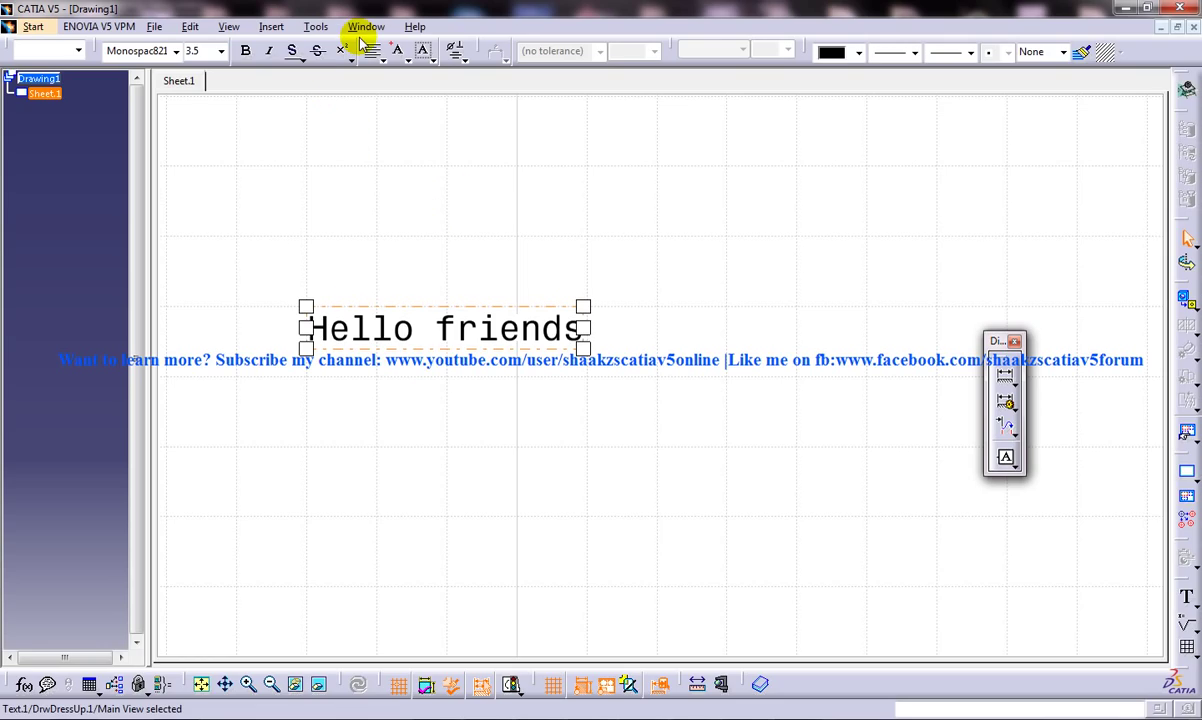
Step: Save the drawing as a dxf file named "Hello friends" in the engrave folder, and close the drawing without saving further changes
left_click(33, 26)
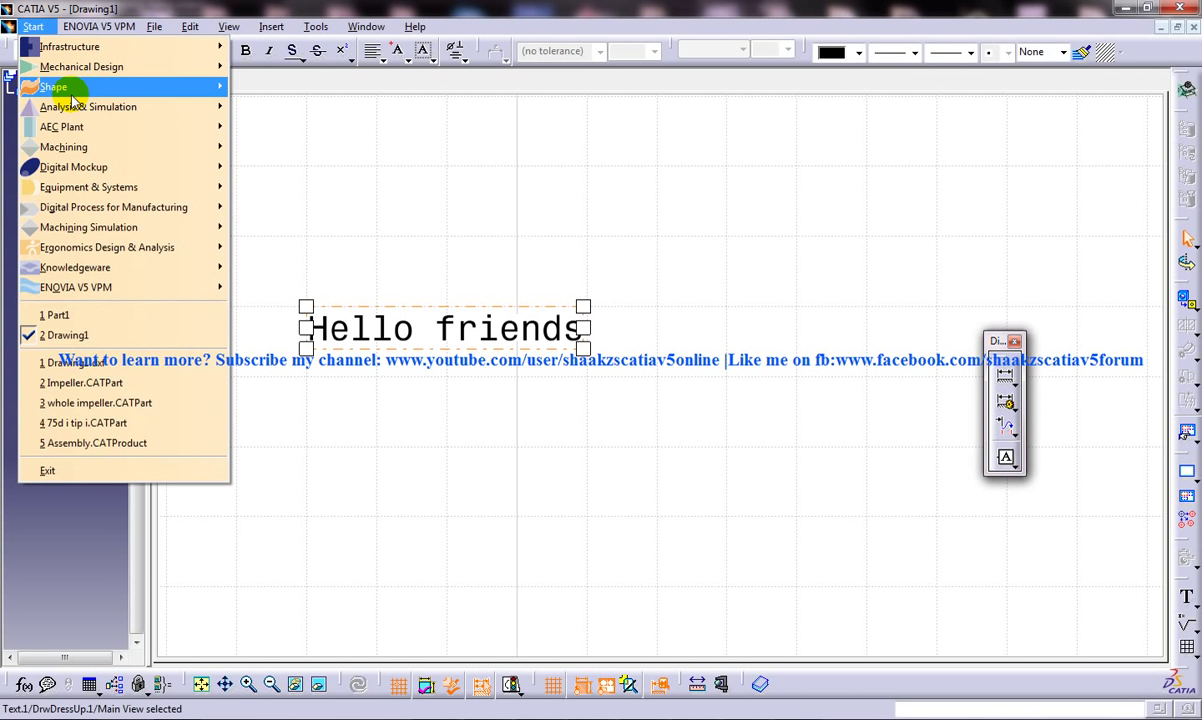
mouse_move(125, 35)
left_click(245, 155)
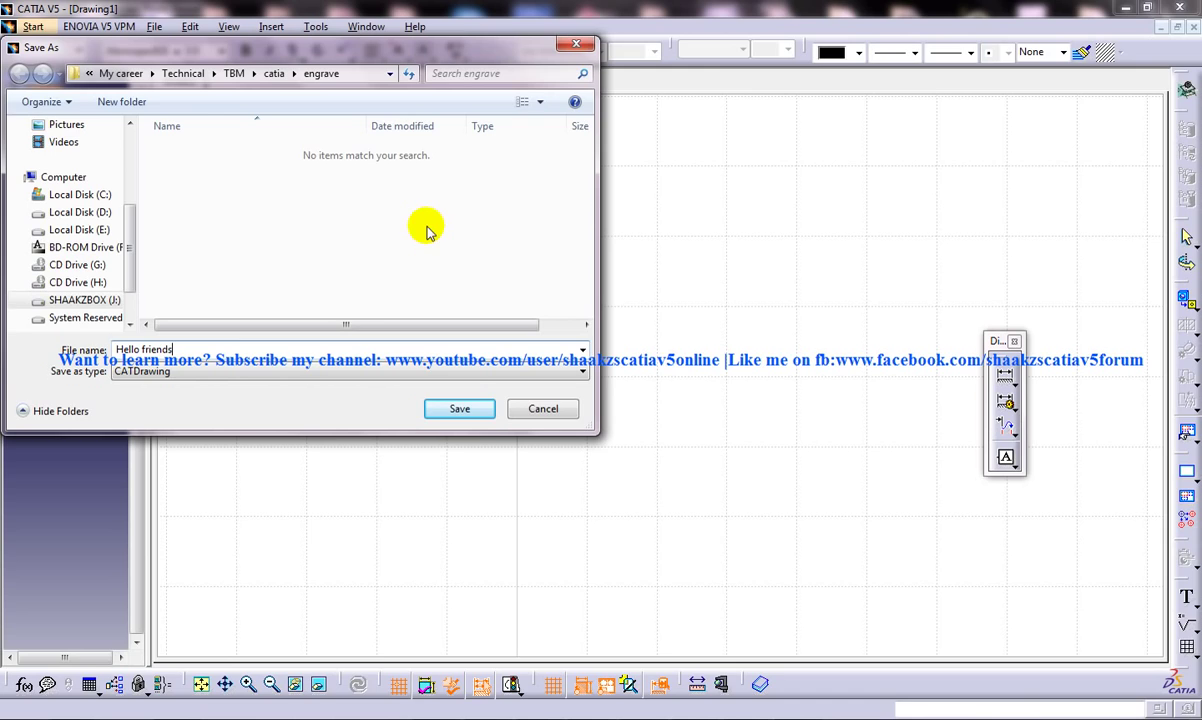
left_click(302, 370)
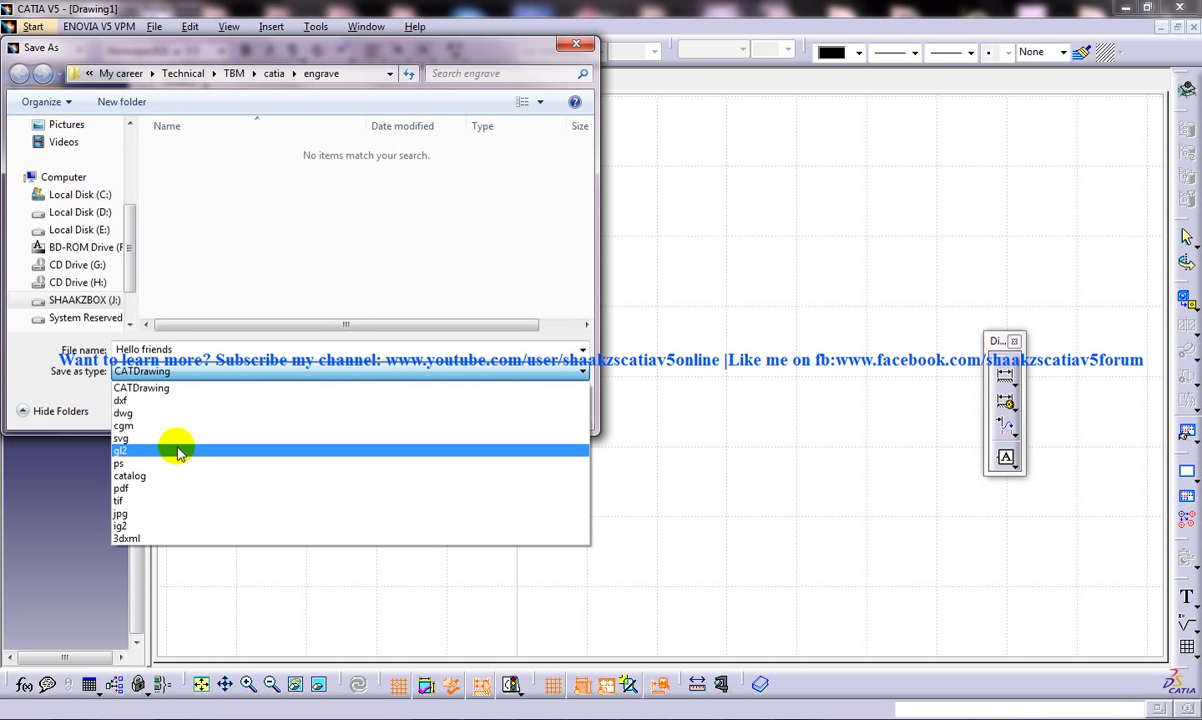
left_click(121, 400)
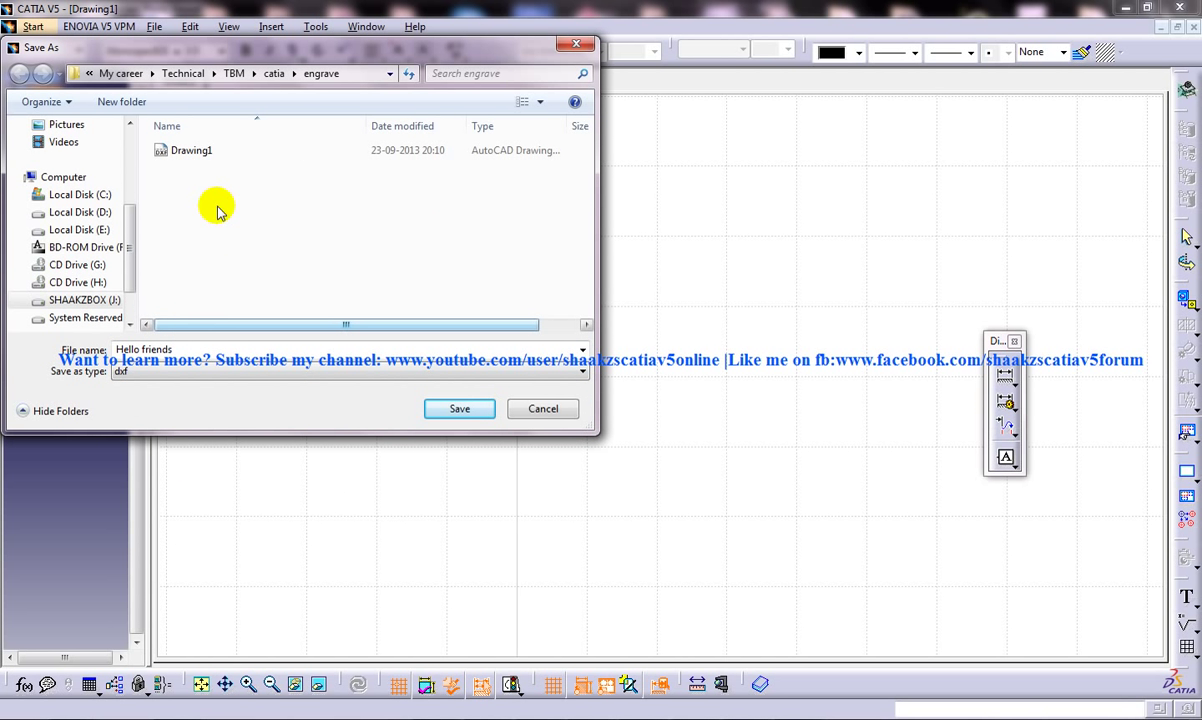
left_click(450, 409)
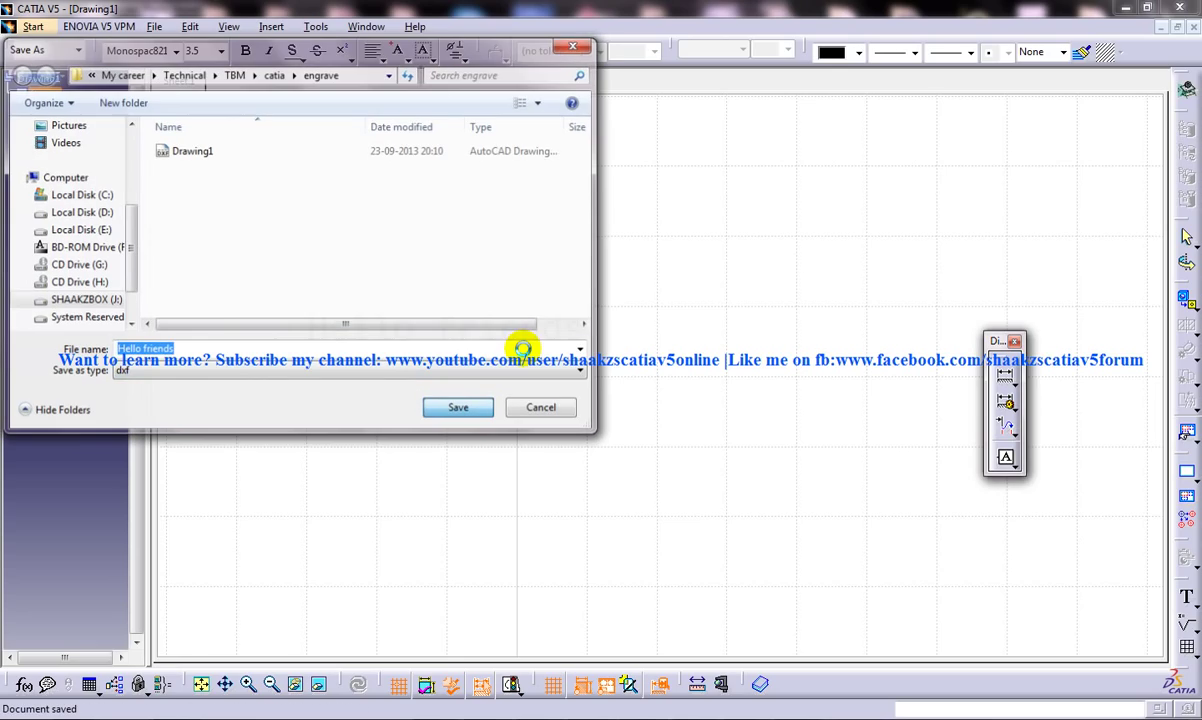
left_click(1196, 27)
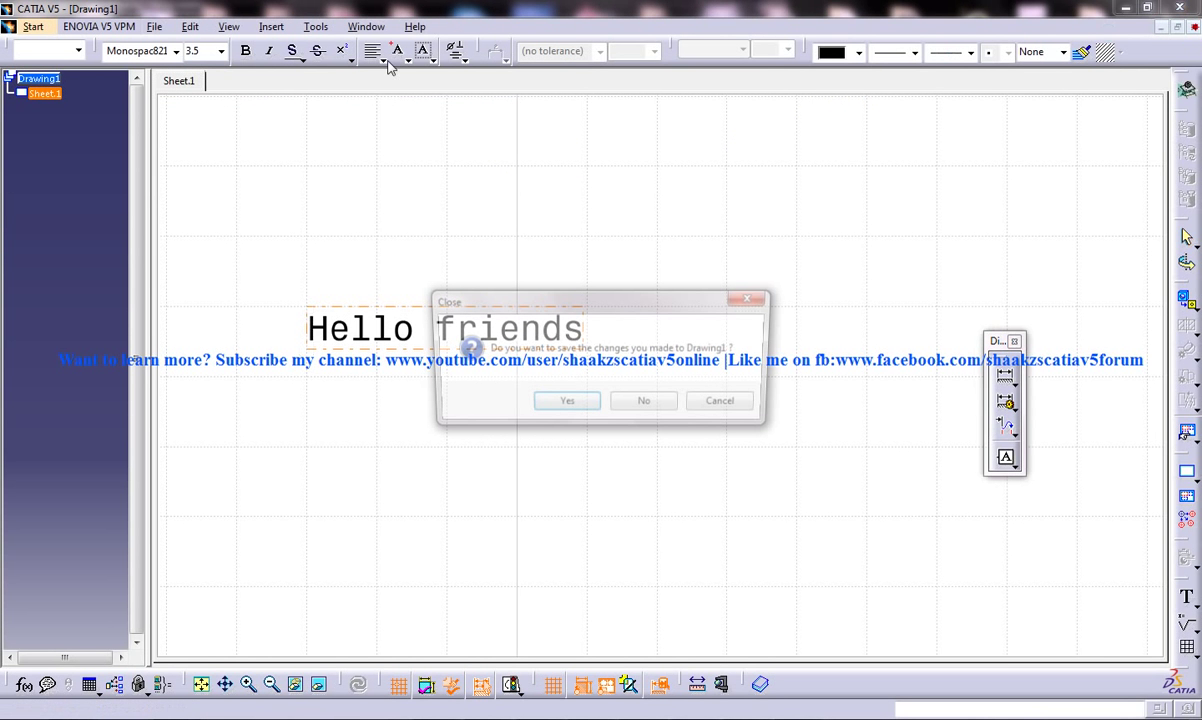
left_click(648, 405)
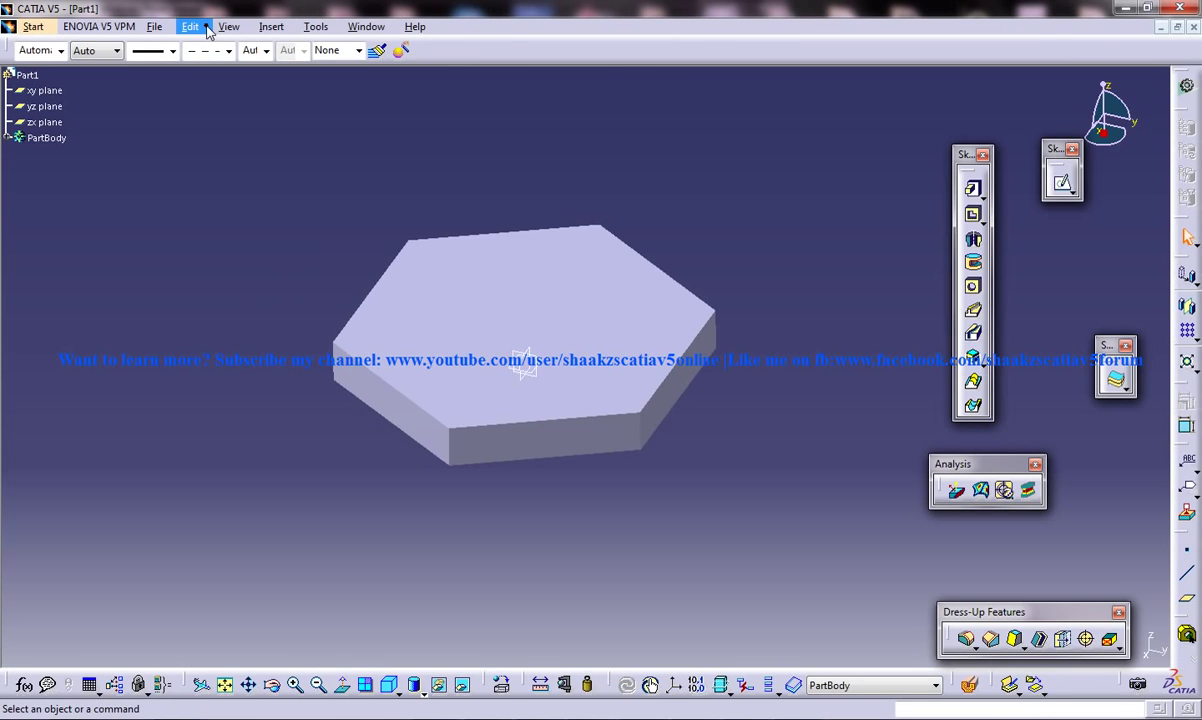
Step: Open the dxf file "Hello friends" from the engrave folder
left_click(155, 26)
left_click(181, 86)
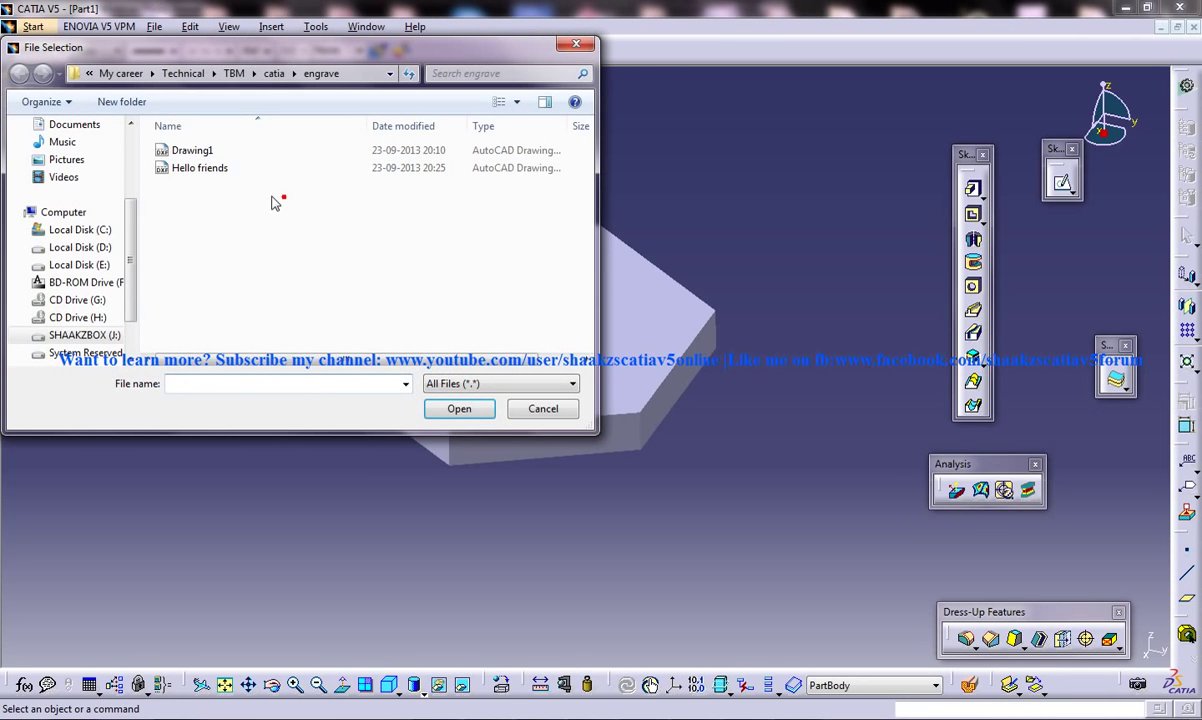
left_click(212, 174)
double_click(212, 170)
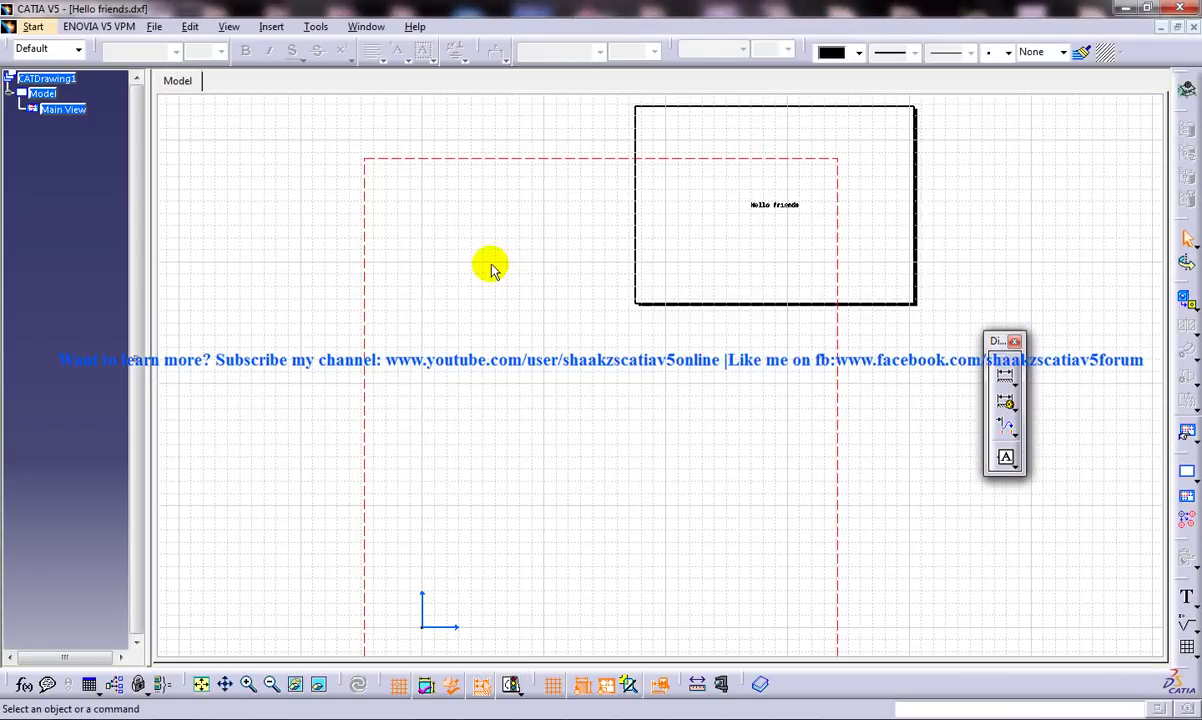
Step: Select the whole "Hello friends" text outline in the drawing's main view and copy it
mouse_move(765, 201)
middle_mouse_down()
mouse_move(577, 290)
mouse_move(571, 182)
mouse_move(630, 451)
mouse_move(617, 330)
middle_mouse_up()
left_click_drag(447, 288, 316, 262)
mouse_move(600, 287)
middle_mouse_down()
mouse_move(628, 366)
mouse_move(621, 303)
middle_mouse_up()
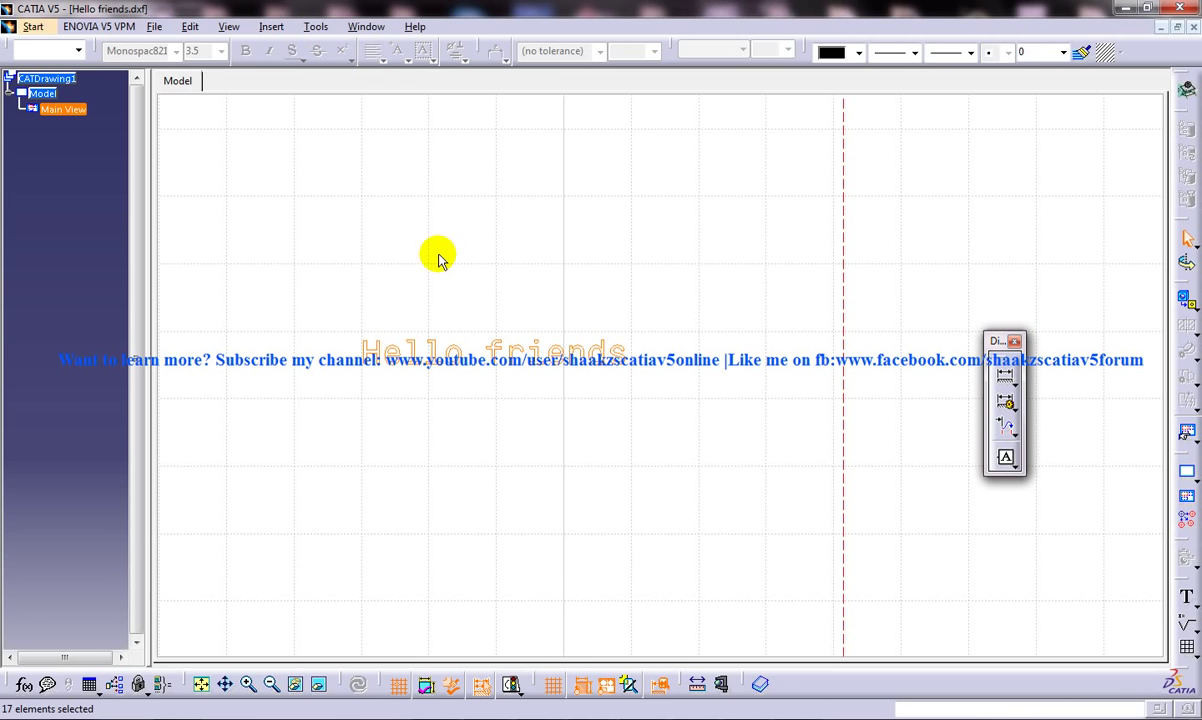
left_click(487, 345)
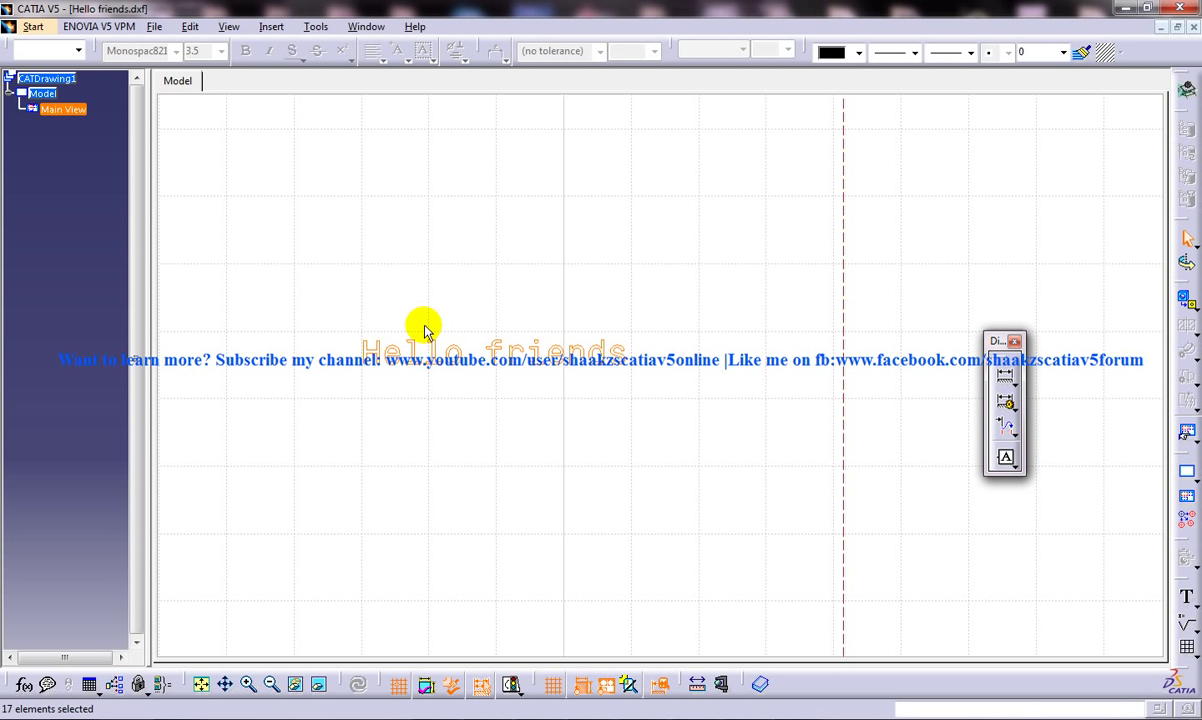
left_click(649, 405)
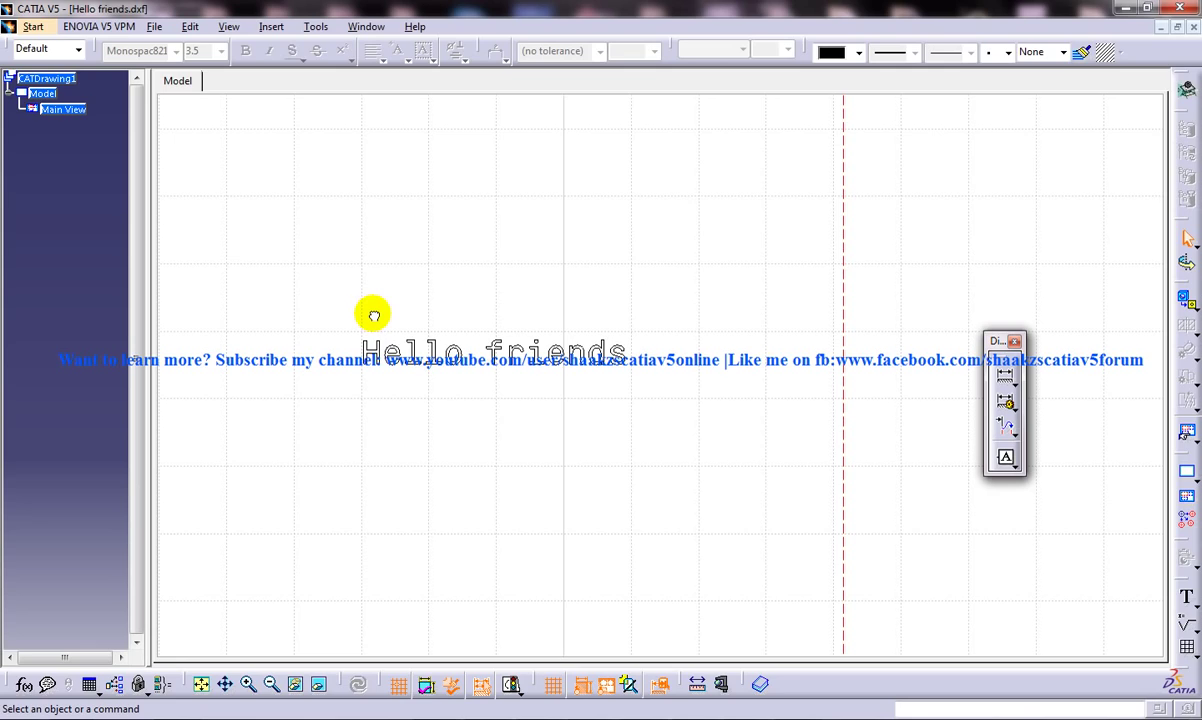
left_click(316, 314)
right_click(413, 348)
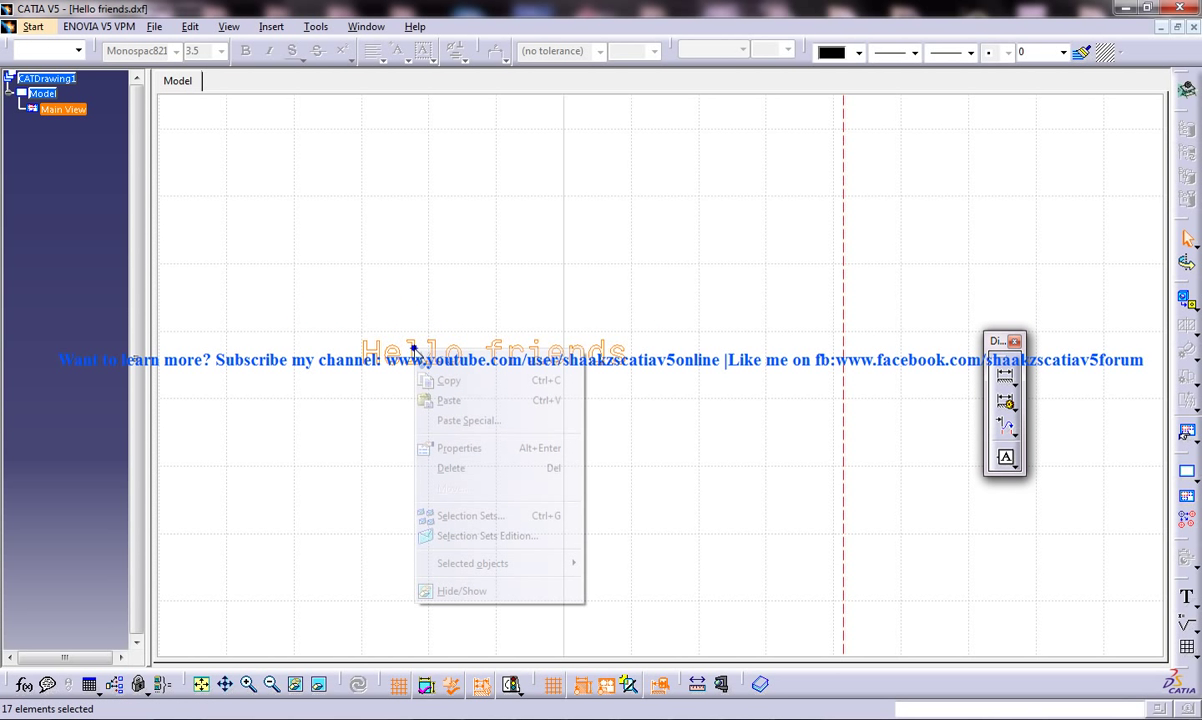
left_click(457, 382)
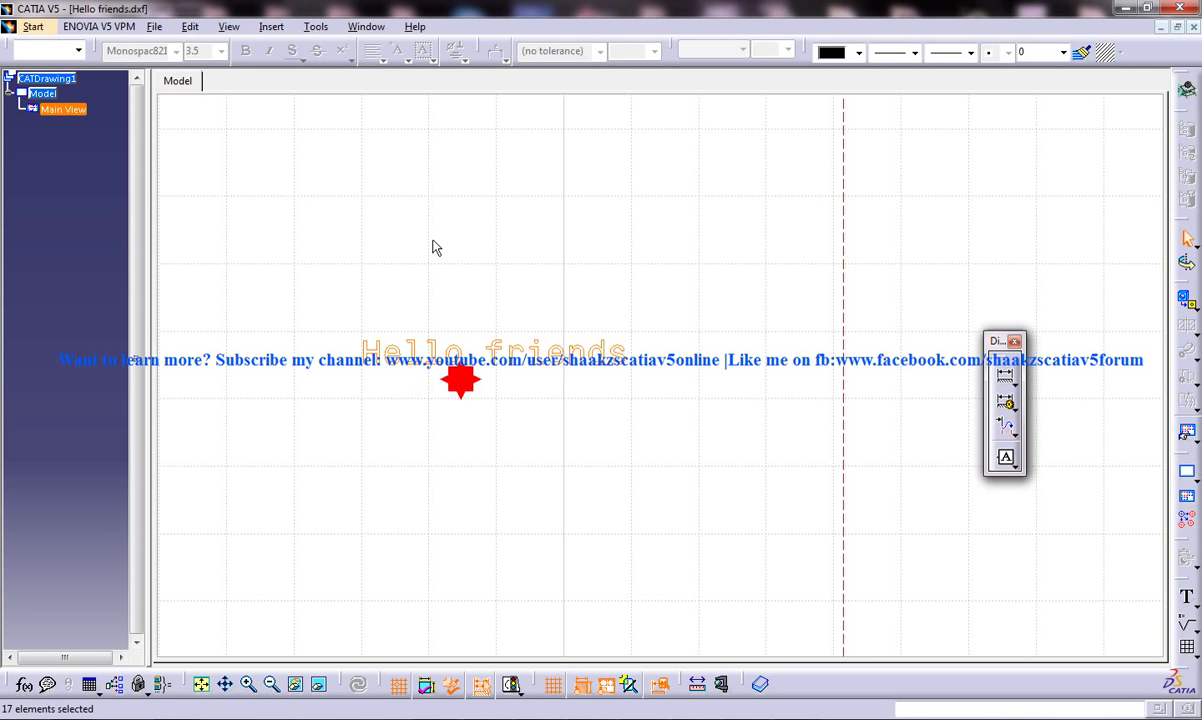
Step: Switch to the Part1 window and start a sketch on the top face of the hexagonal part
left_click(366, 26)
left_click(399, 135)
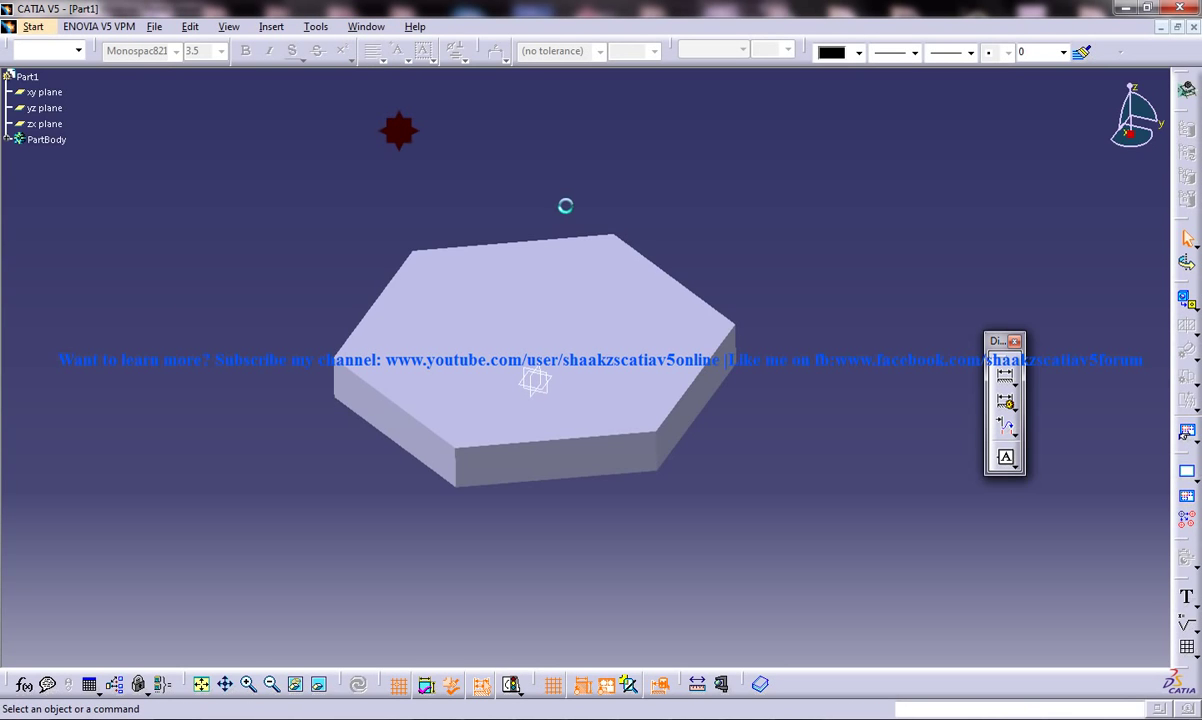
left_click(562, 260)
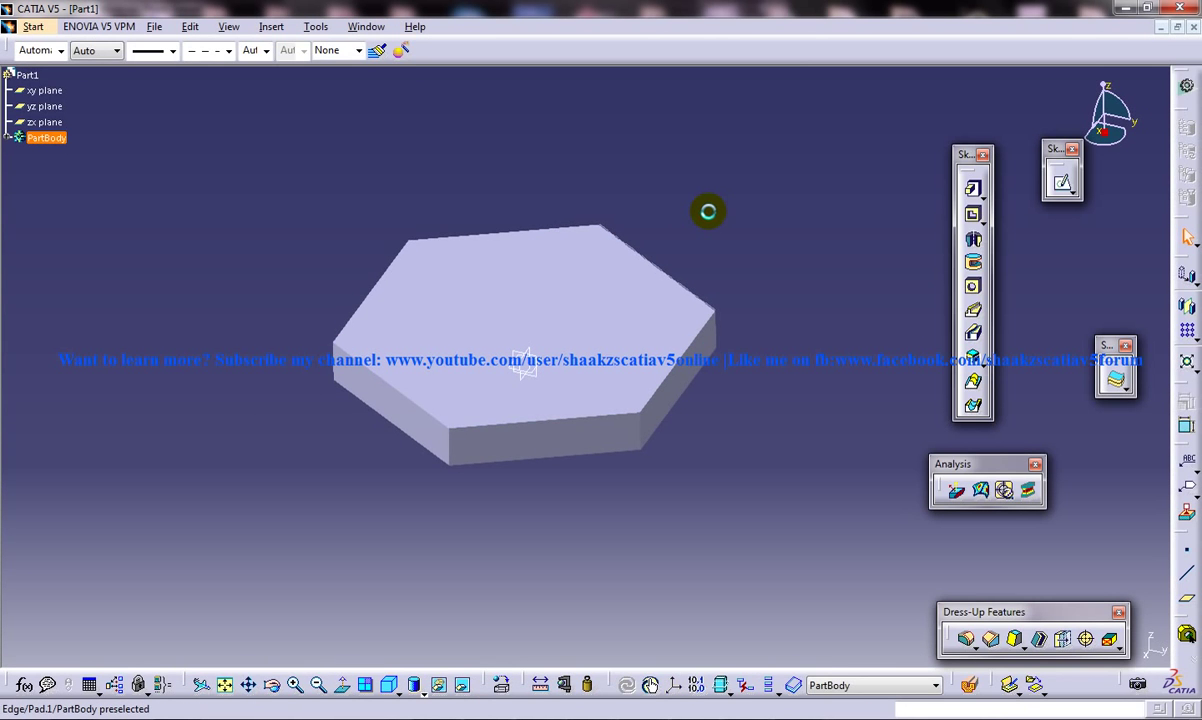
left_click(1063, 182)
middle_click_drag(697, 349, 667, 251)
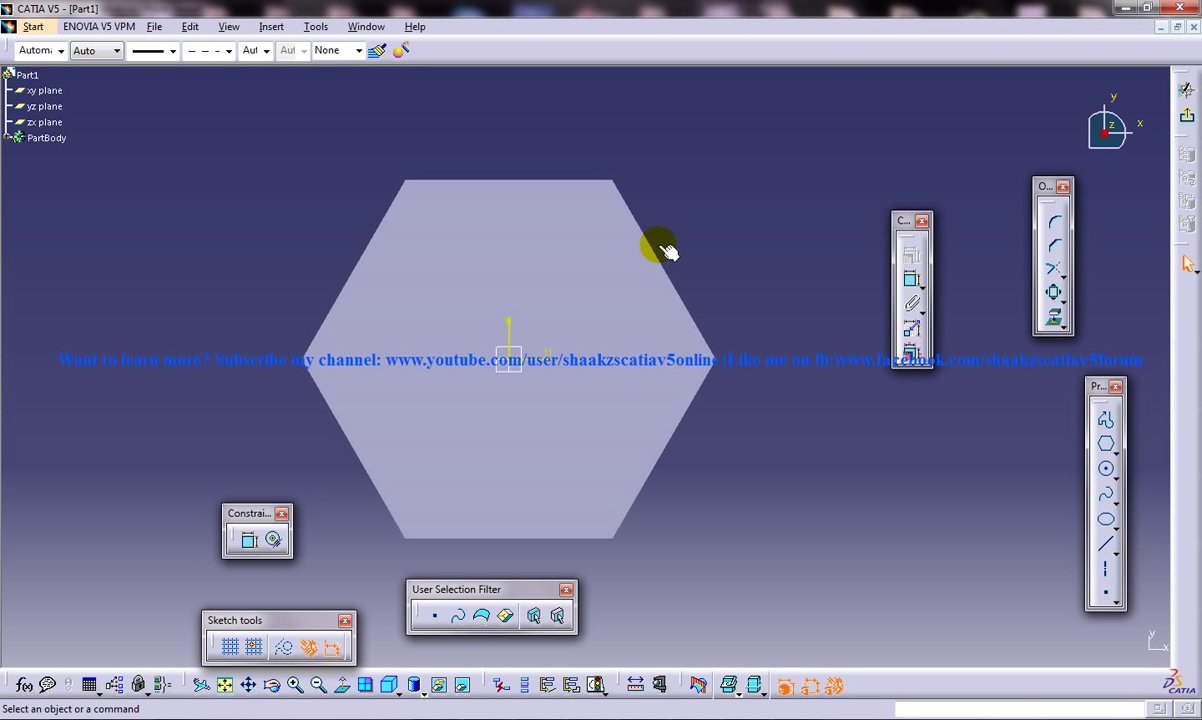
Step: Paste the copied text outline into the sketch and move it onto the hexagon, just left of the origin
key("ctrl+a")
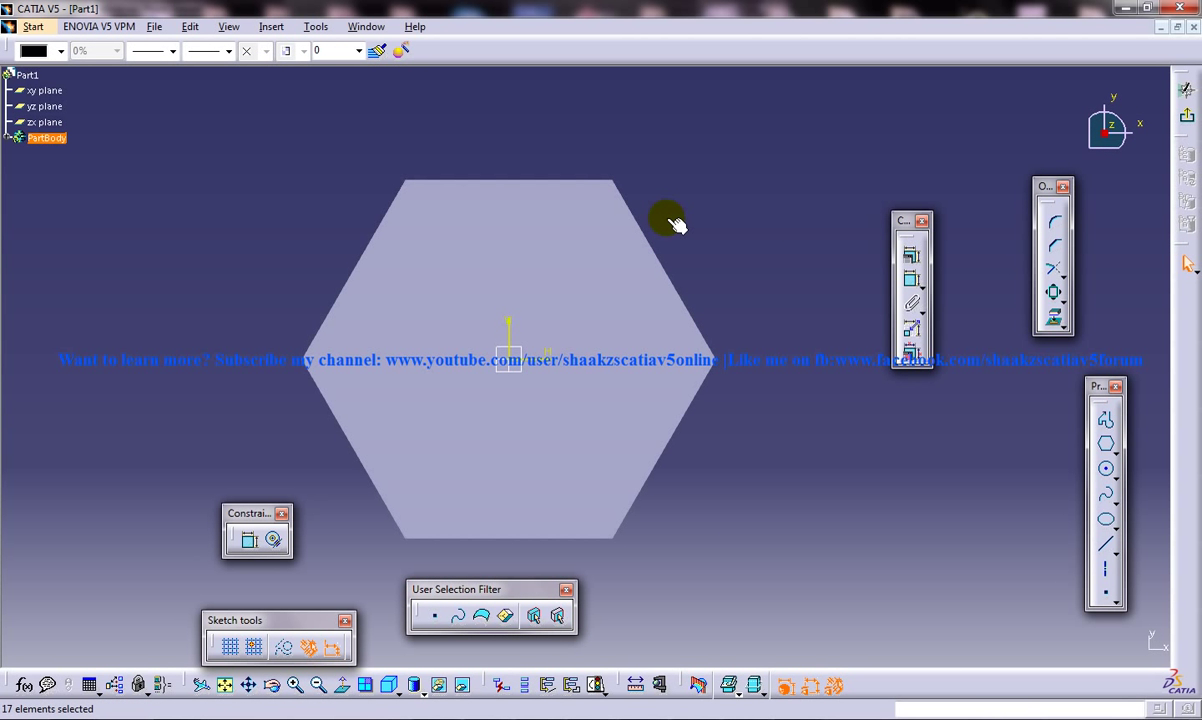
mouse_move(561, 389)
middle_mouse_down()
mouse_move(563, 368)
mouse_move(596, 526)
mouse_move(644, 300)
mouse_move(700, 504)
mouse_move(688, 405)
mouse_move(677, 400)
middle_mouse_up()
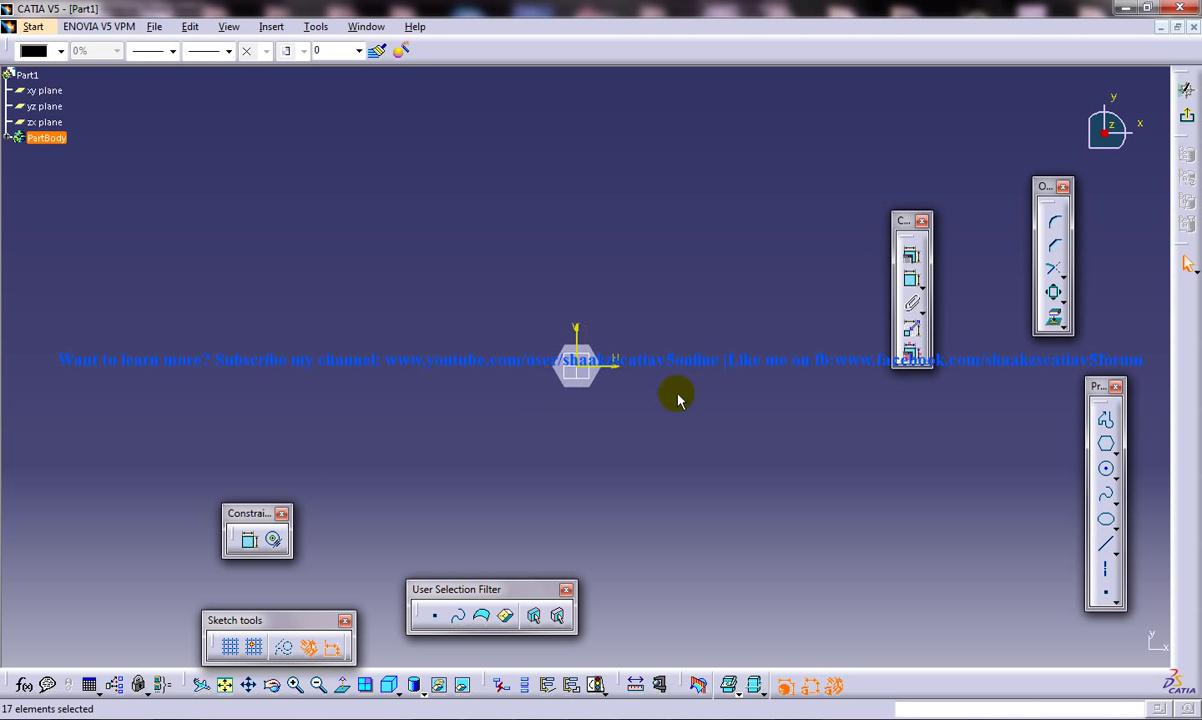
left_click(226, 686)
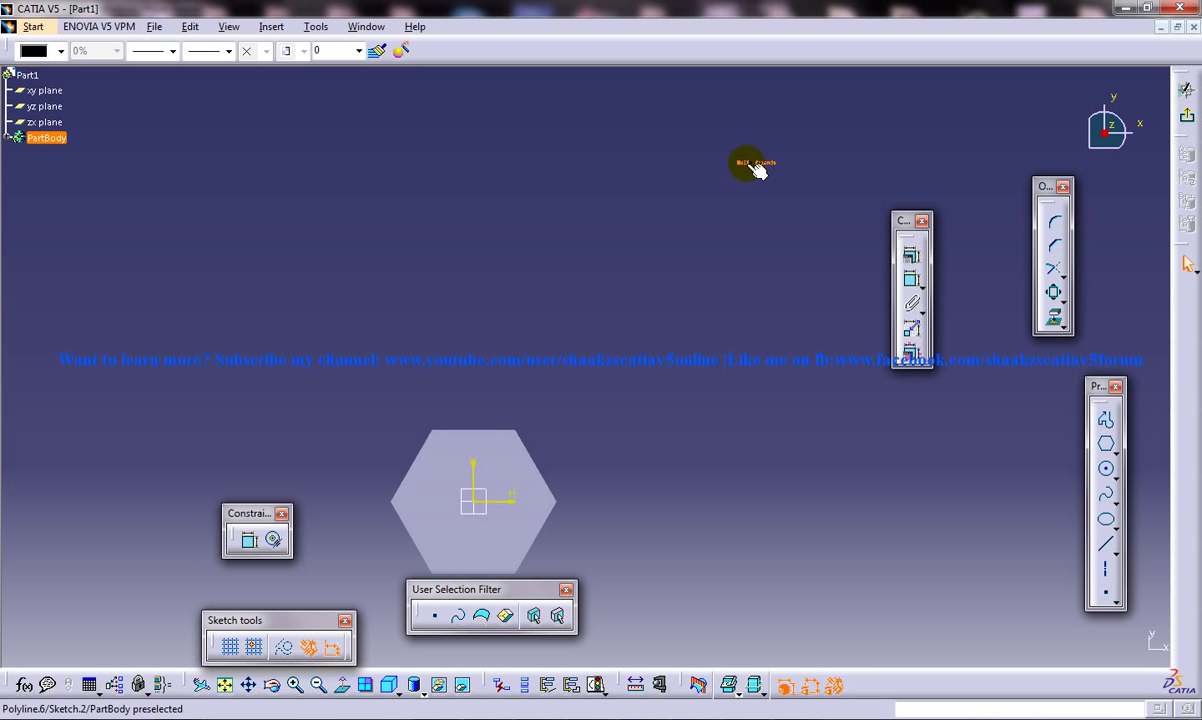
left_click(755, 165)
mouse_move(763, 166)
left_mouse_down()
mouse_move(495, 505)
mouse_move(465, 532)
mouse_move(439, 506)
left_mouse_up()
middle_click_drag(471, 475, 562, 234)
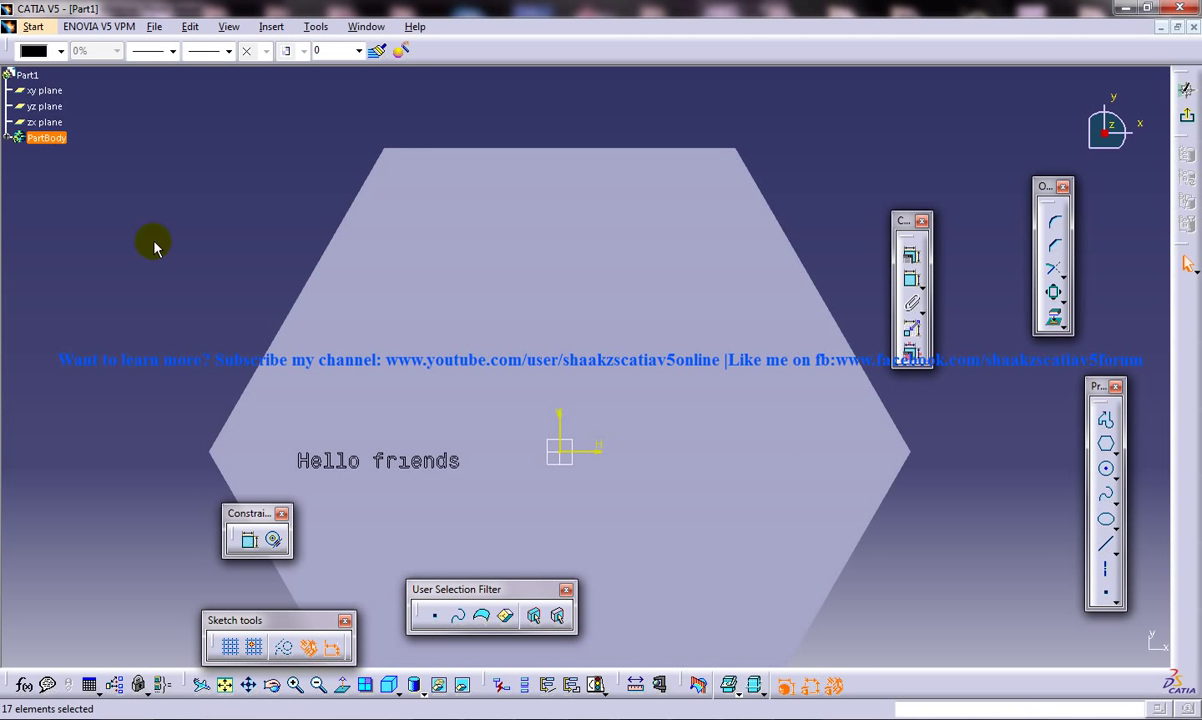
Step: Expand the new sketch's geometry in the tree and select all of the text's polylines
left_click(9, 137)
left_click(20, 185)
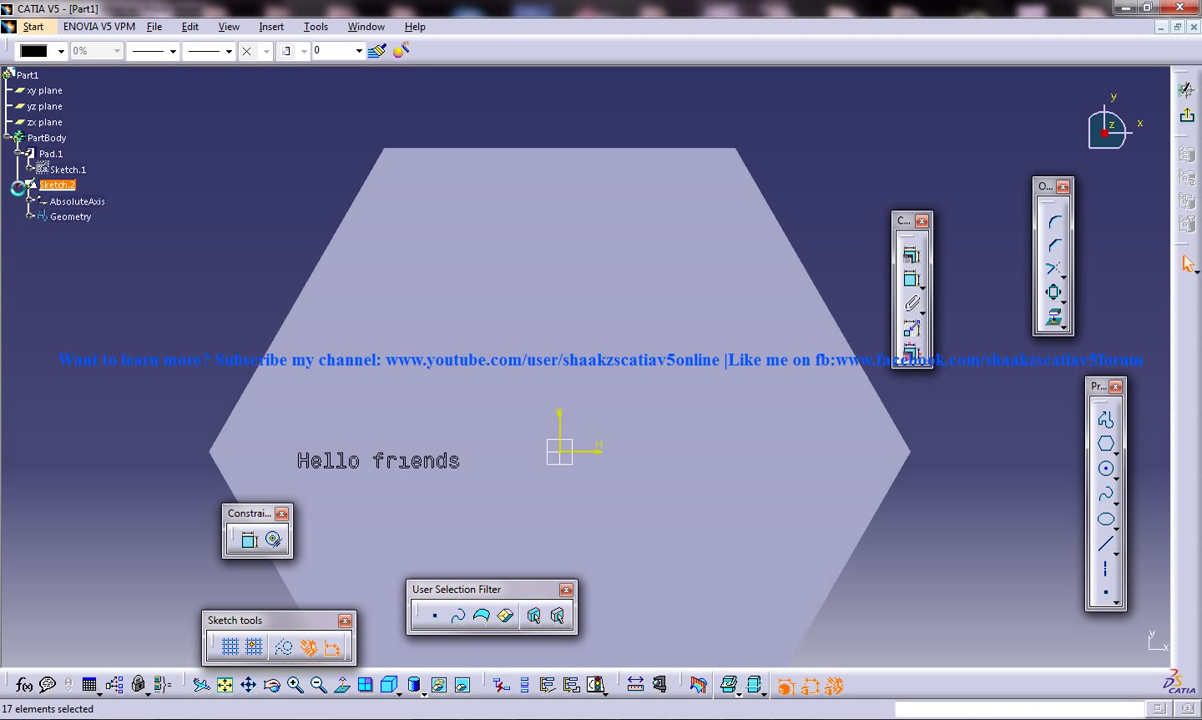
left_click(28, 226)
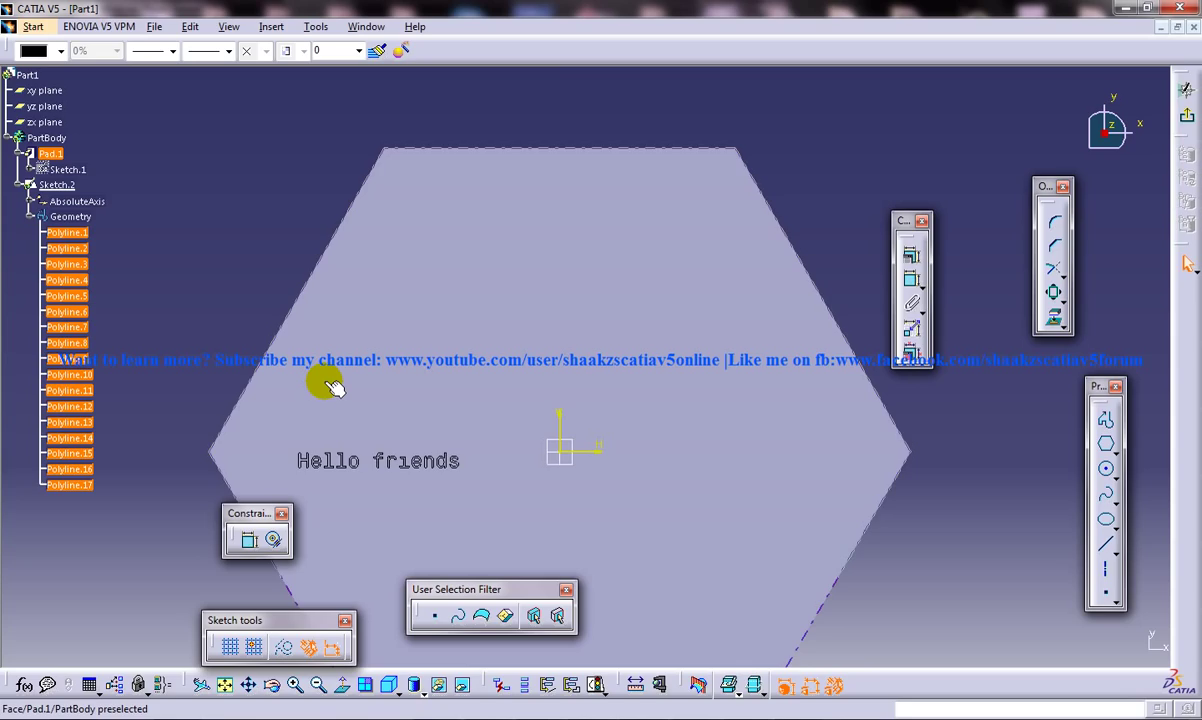
Step: Try to scale the text by a factor of 5 from the lower-left corner of the "H", and undo it
left_click(1054, 292)
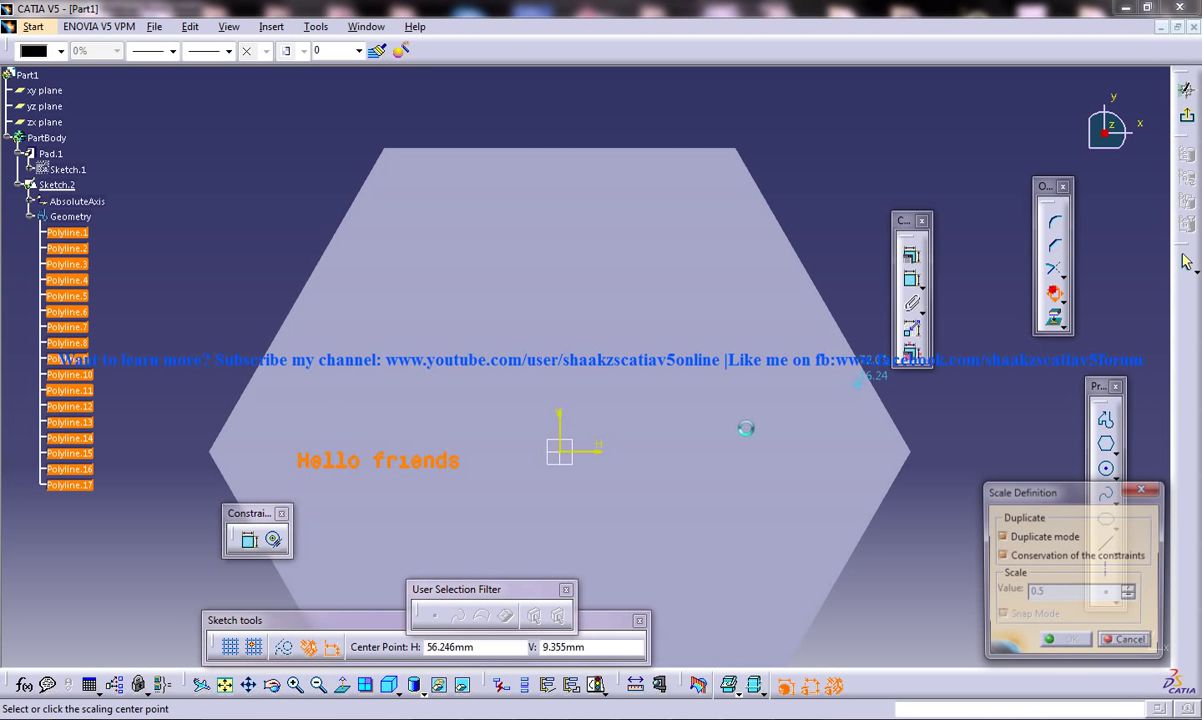
mouse_move(321, 461)
middle_mouse_down("ctrl")
mouse_move(323, 400)
mouse_move(537, 259)
middle_mouse_up("ctrl")
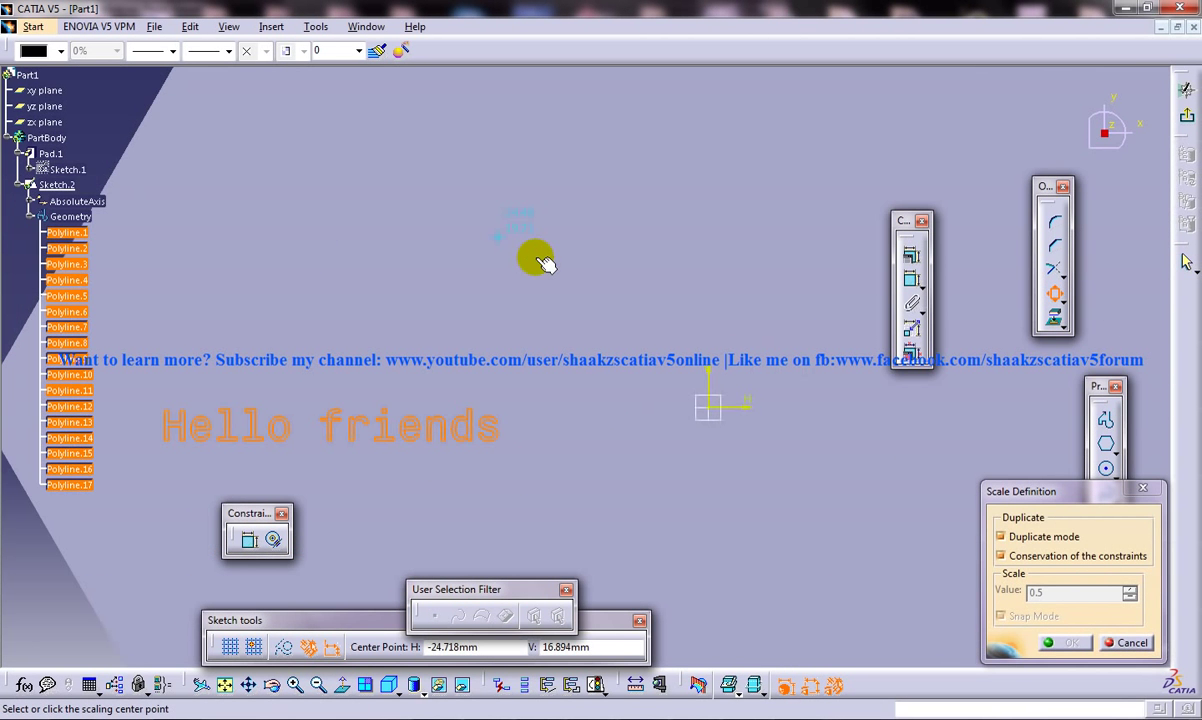
left_click(226, 406)
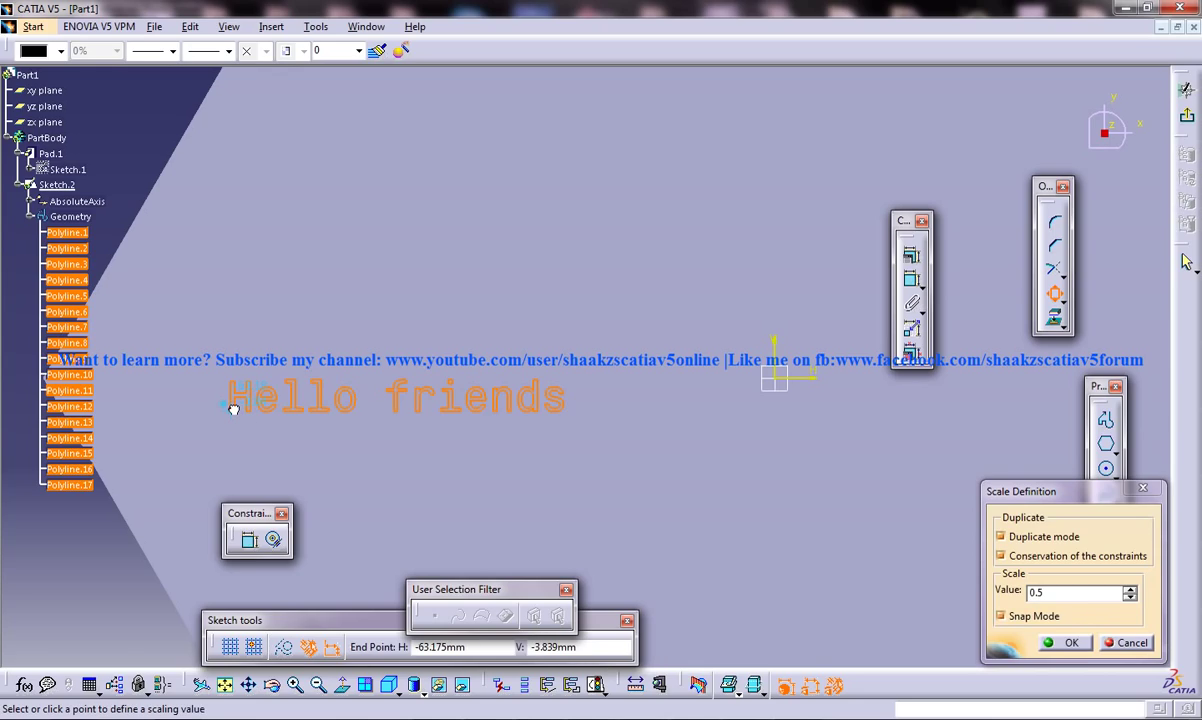
middle_click_drag(665, 237, 680, 355, "ctrl")
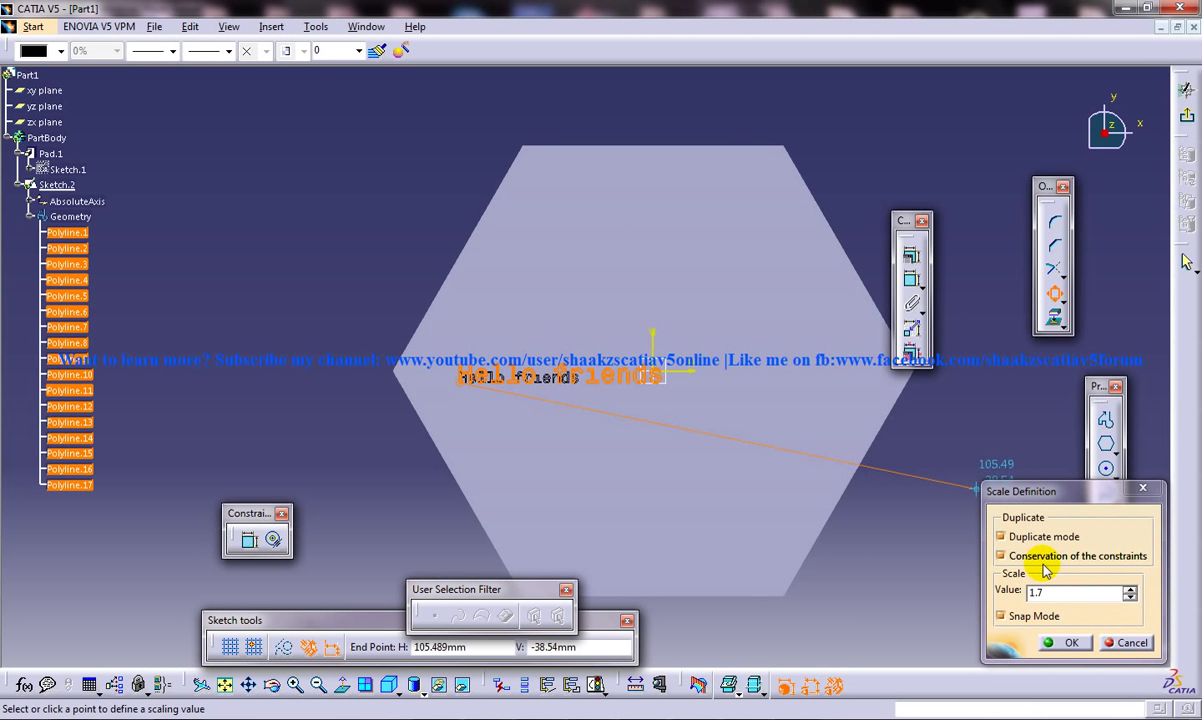
double_click(1062, 590)
type("5")
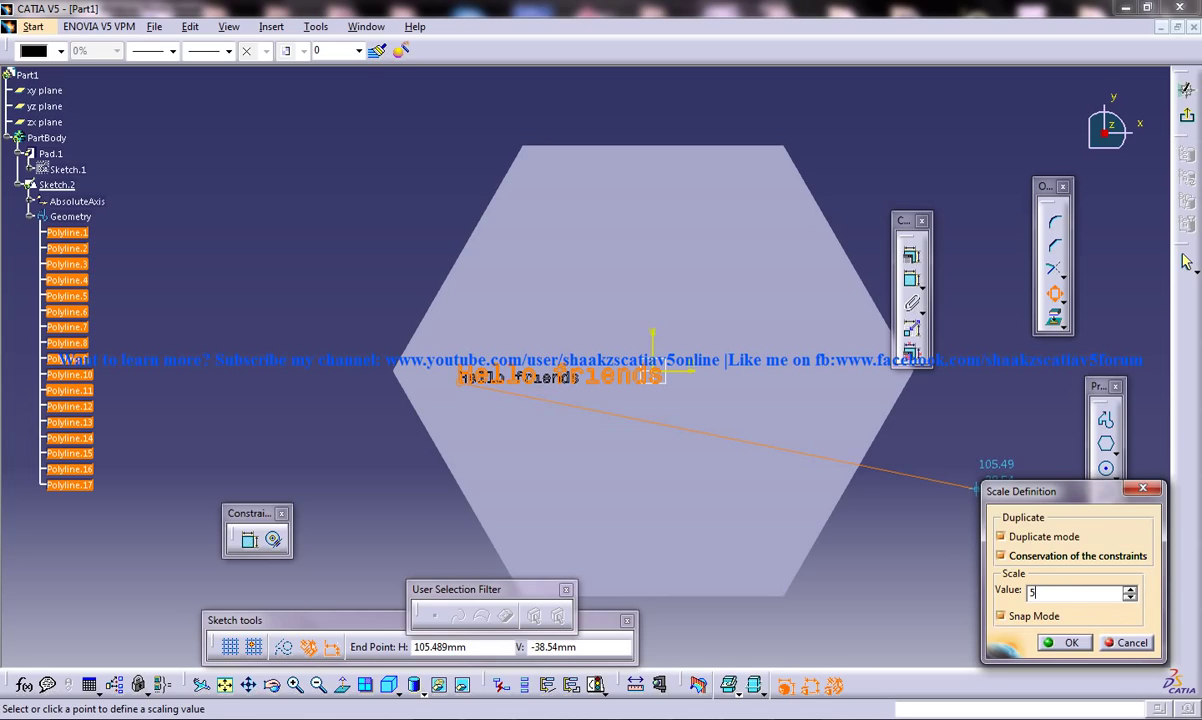
key("Return")
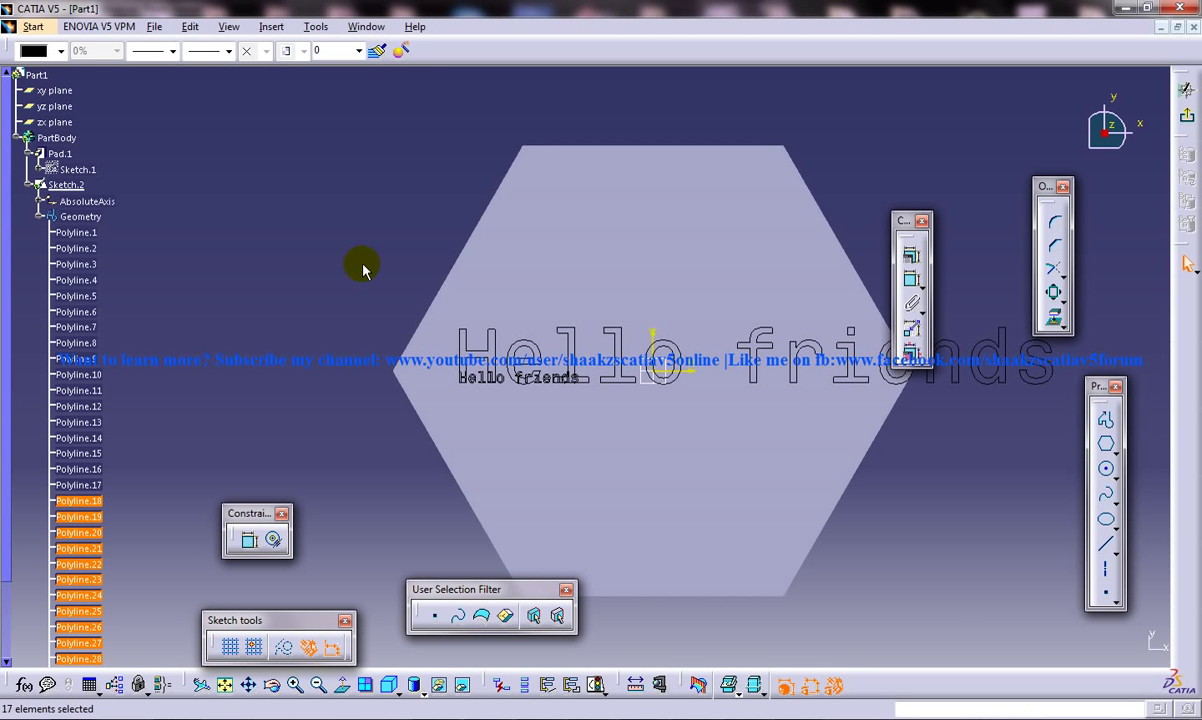
key("ctrl+z")
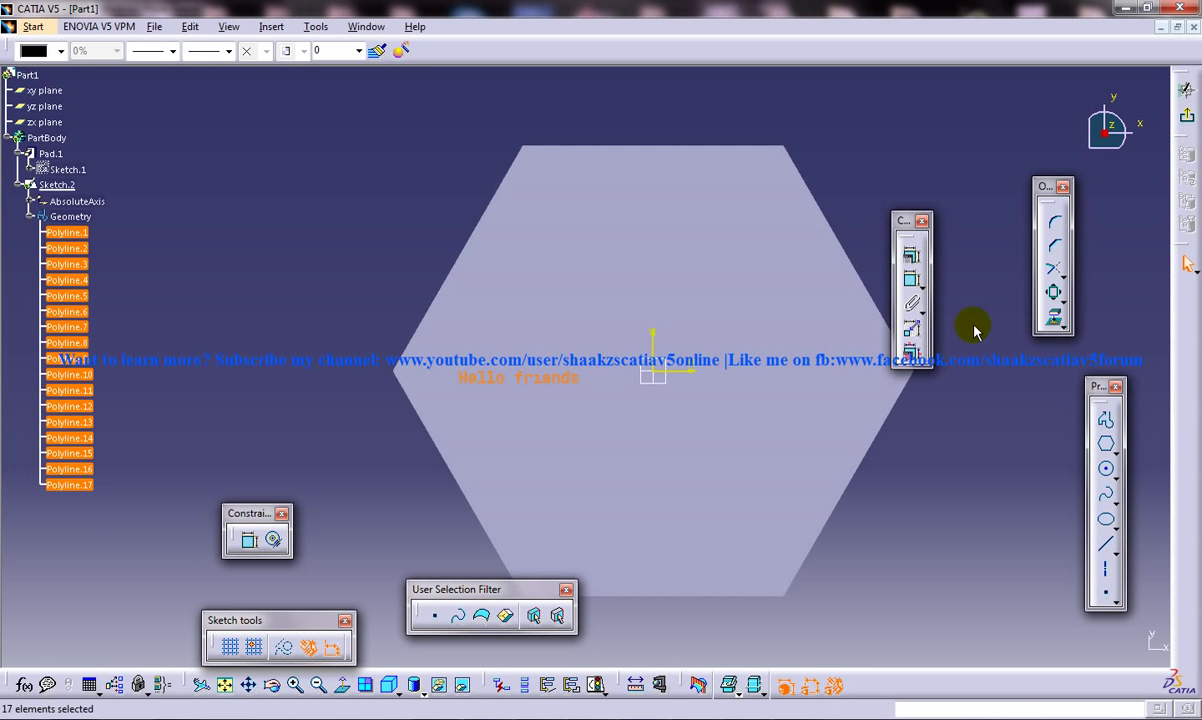
Step: Create a duplicate of the text scaled by 2.5 about the lower-left corner of the "H"
left_click(1053, 293)
middle_click_drag(586, 324, 434, 129)
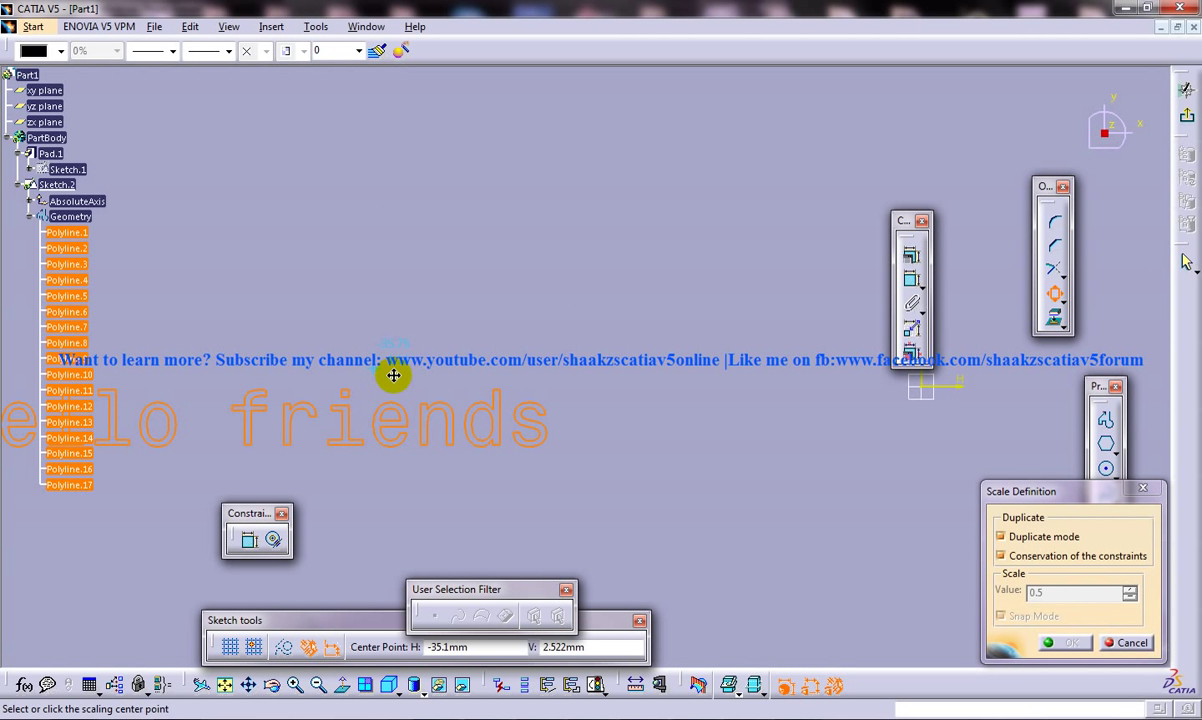
middle_click_drag(392, 372, 417, 354)
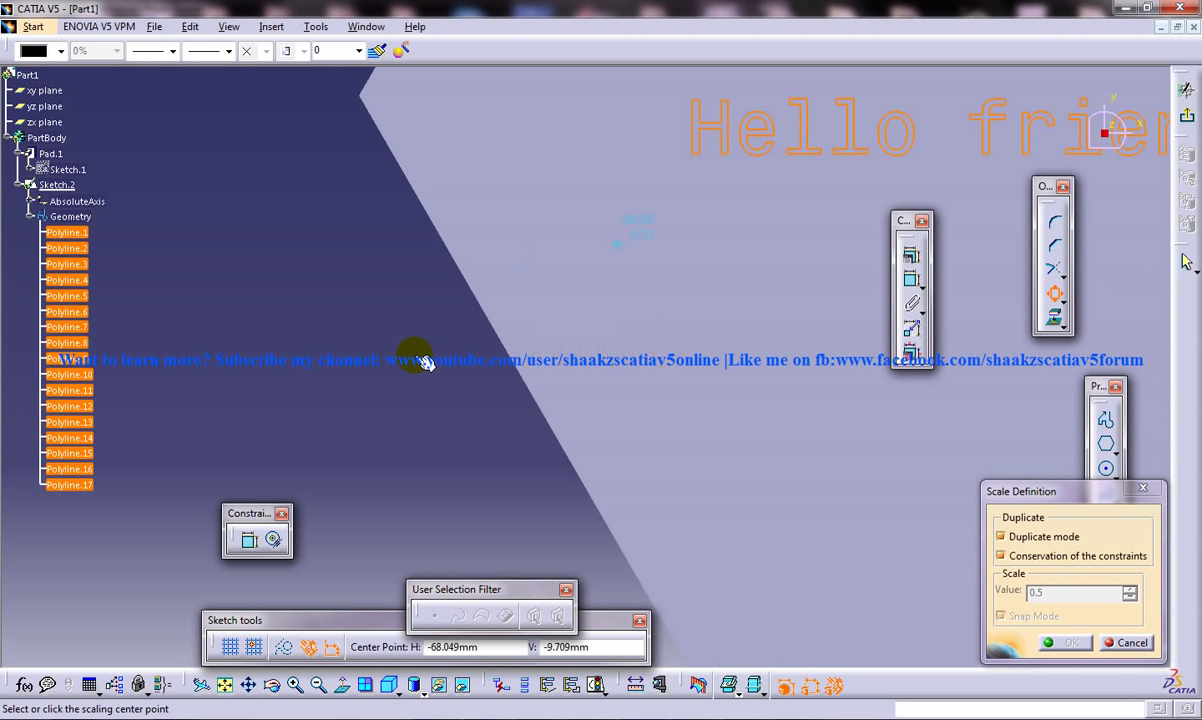
left_click(695, 153)
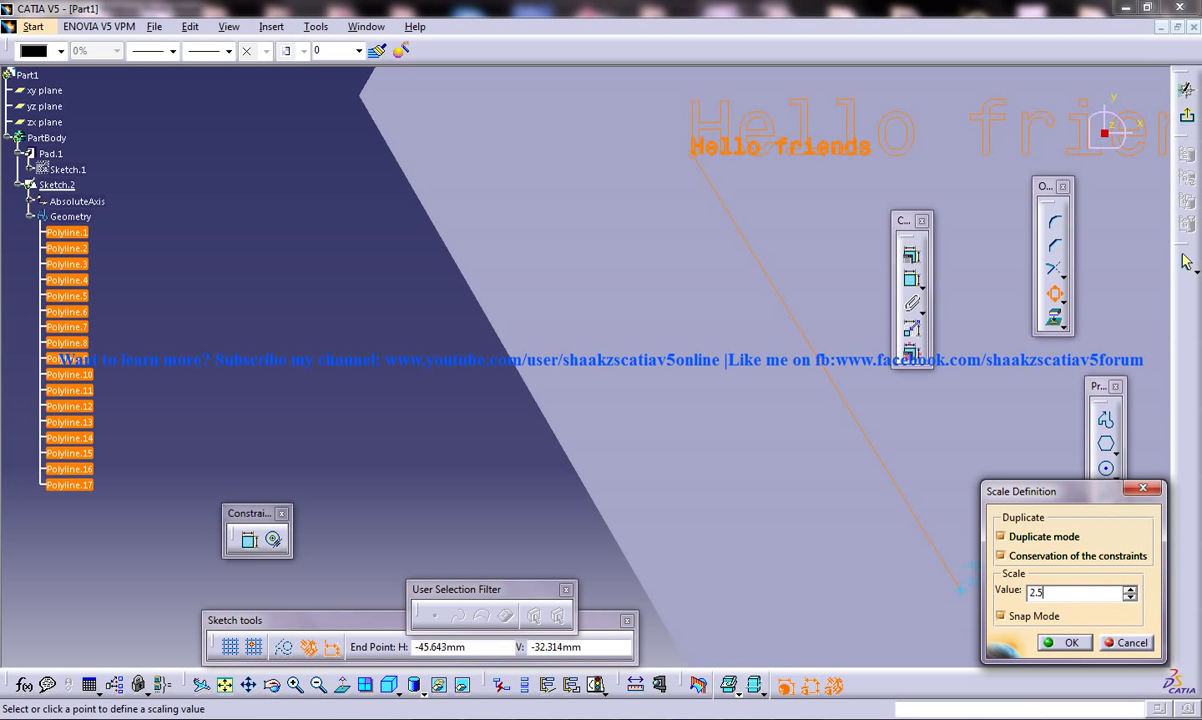
left_click(958, 590)
middle_click_drag(736, 248, 684, 344)
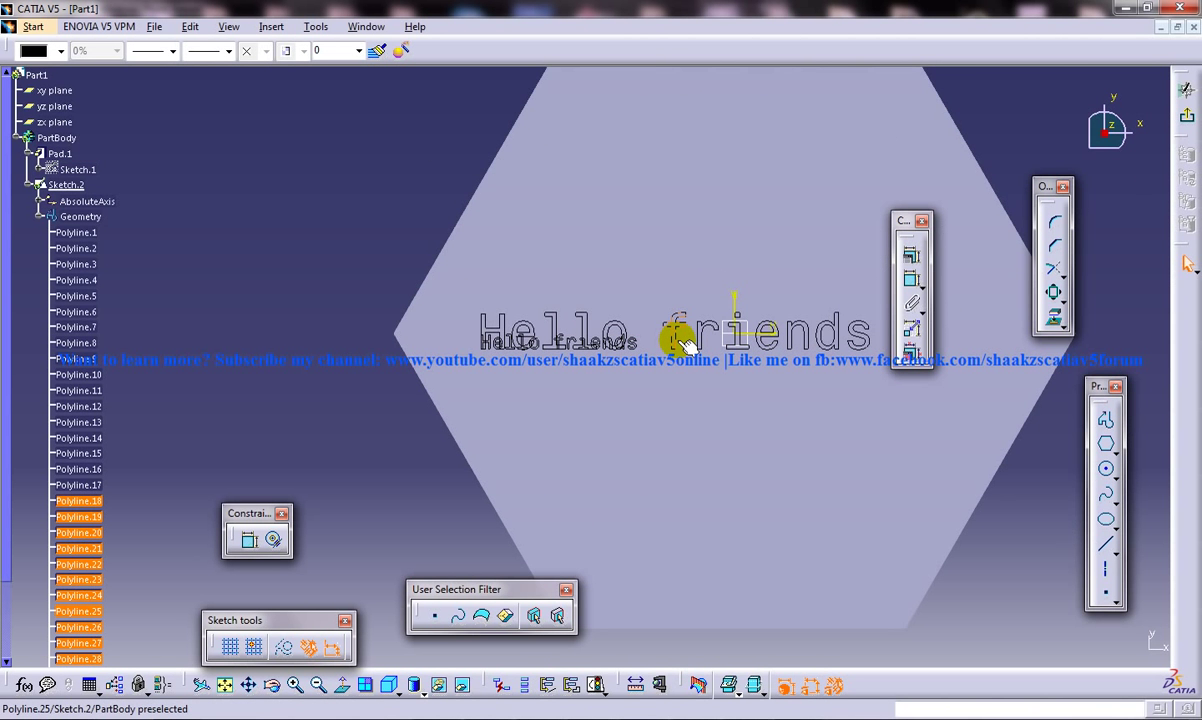
Step: Delete the small original text, Polyline.1 through Polyline.17, from the sketch
left_click(95, 234)
left_click(95, 398, "shift")
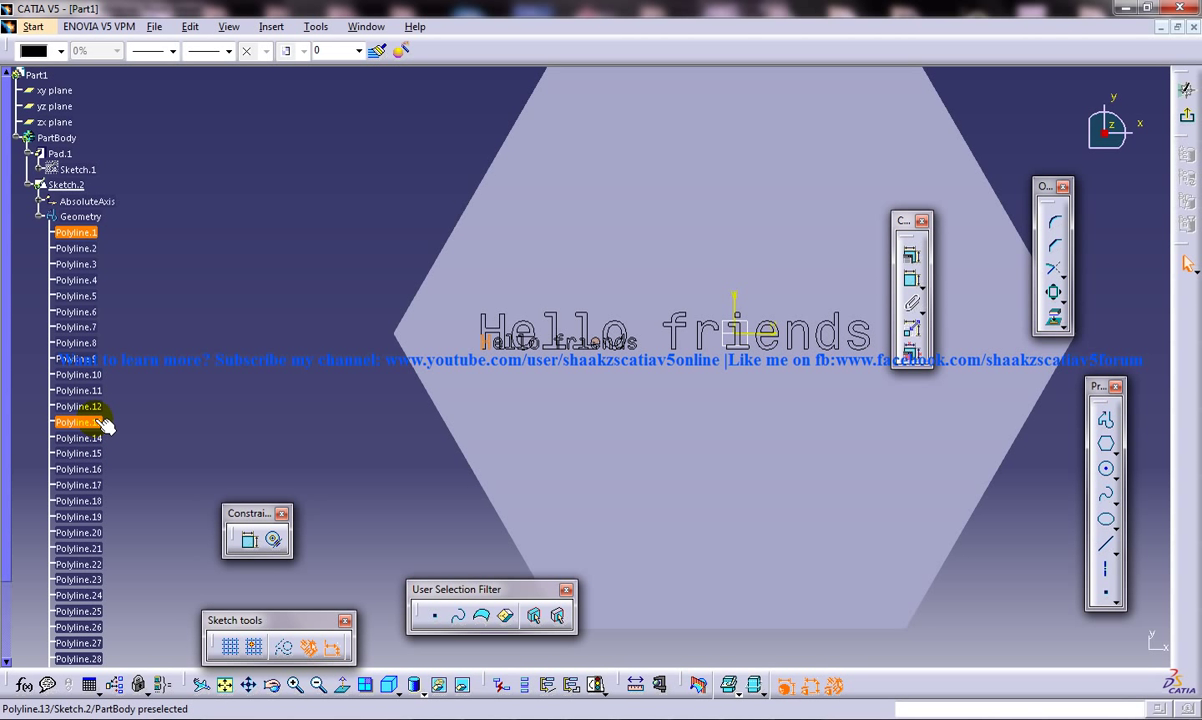
left_click(98, 487, "shift")
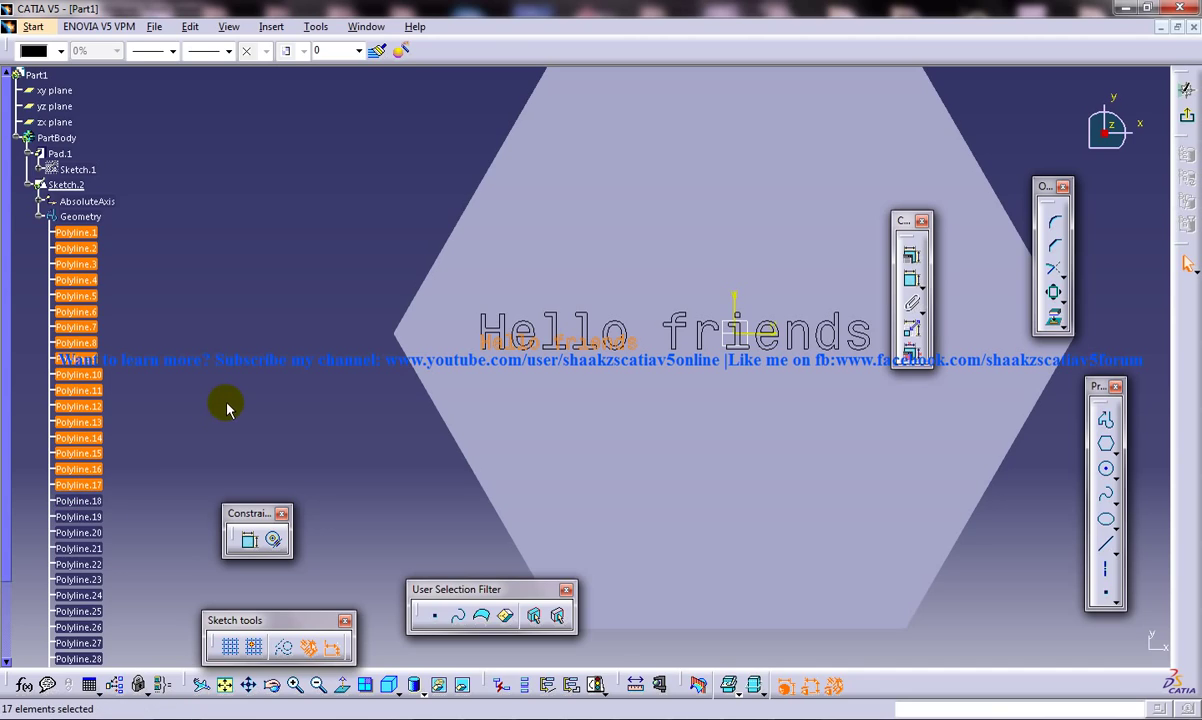
key("Delete")
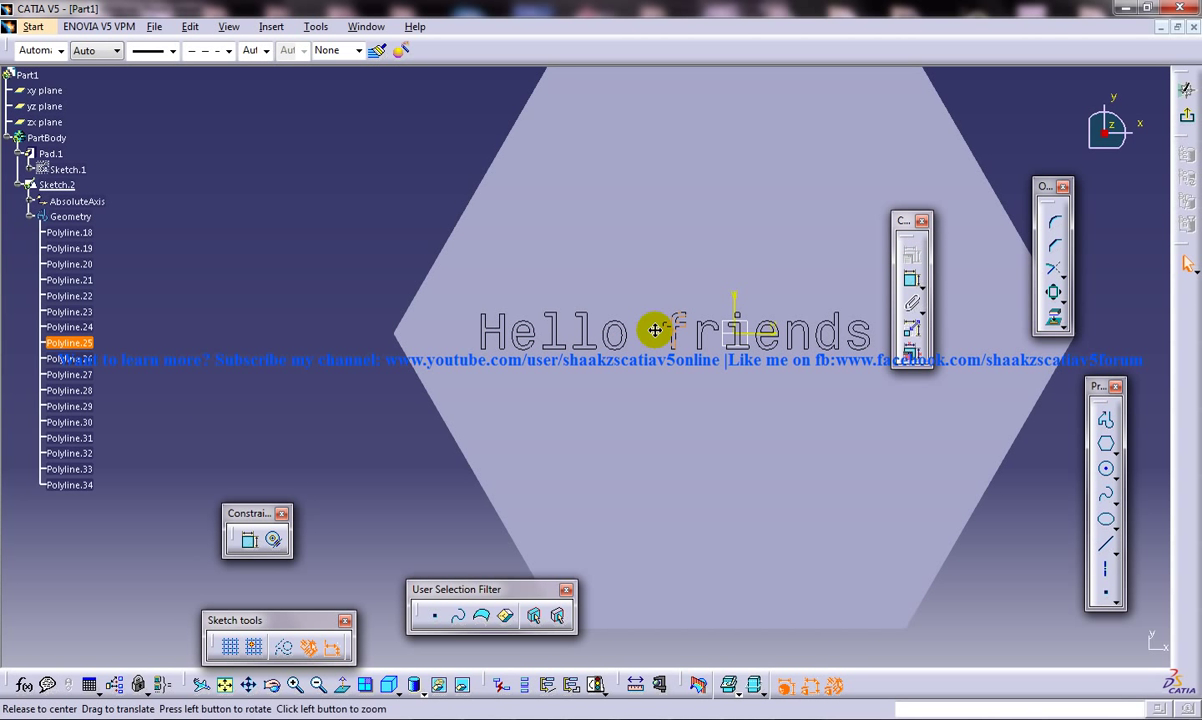
Step: Exit the sketch and pad the enlarged text 5 mm from the hexagon's top face
middle_click_drag(645, 325, 510, 400)
left_click(75, 232)
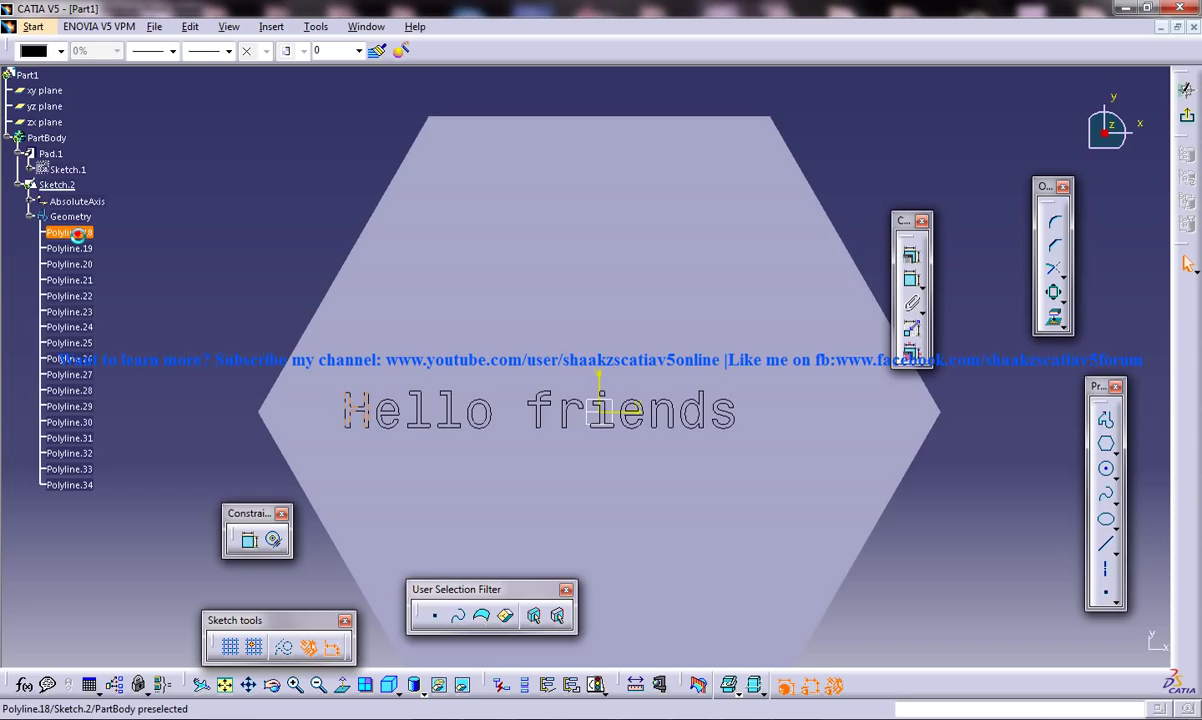
left_click(1186, 116)
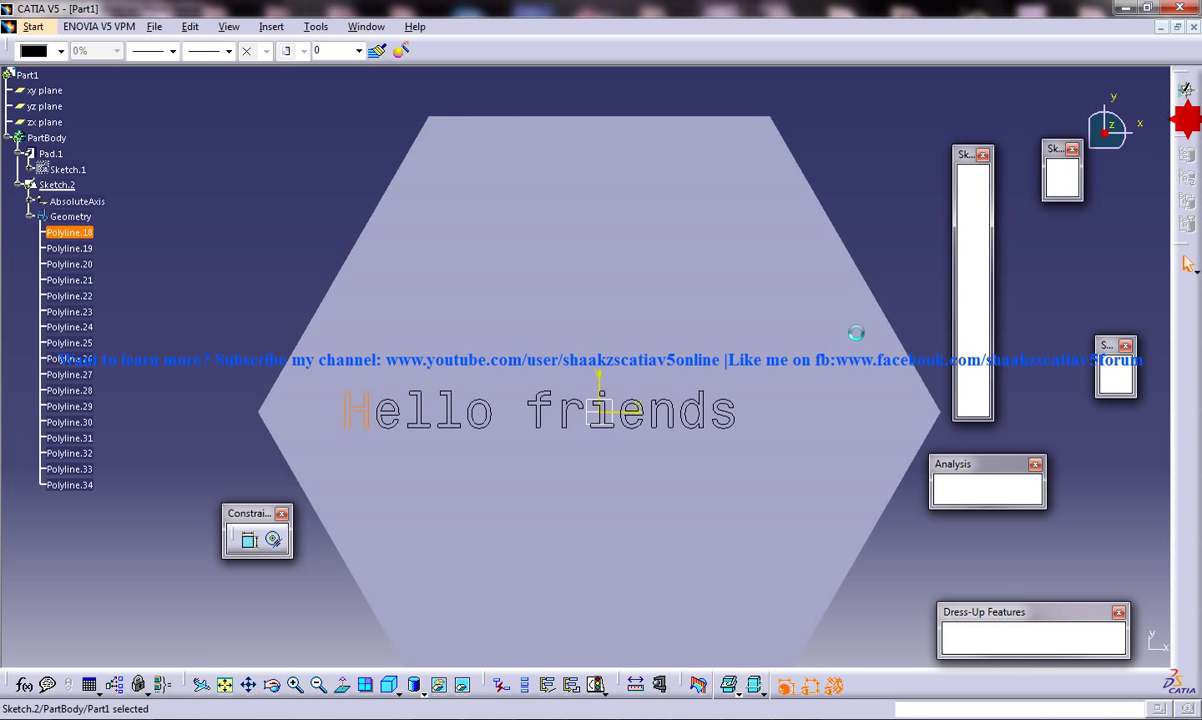
left_click(972, 188)
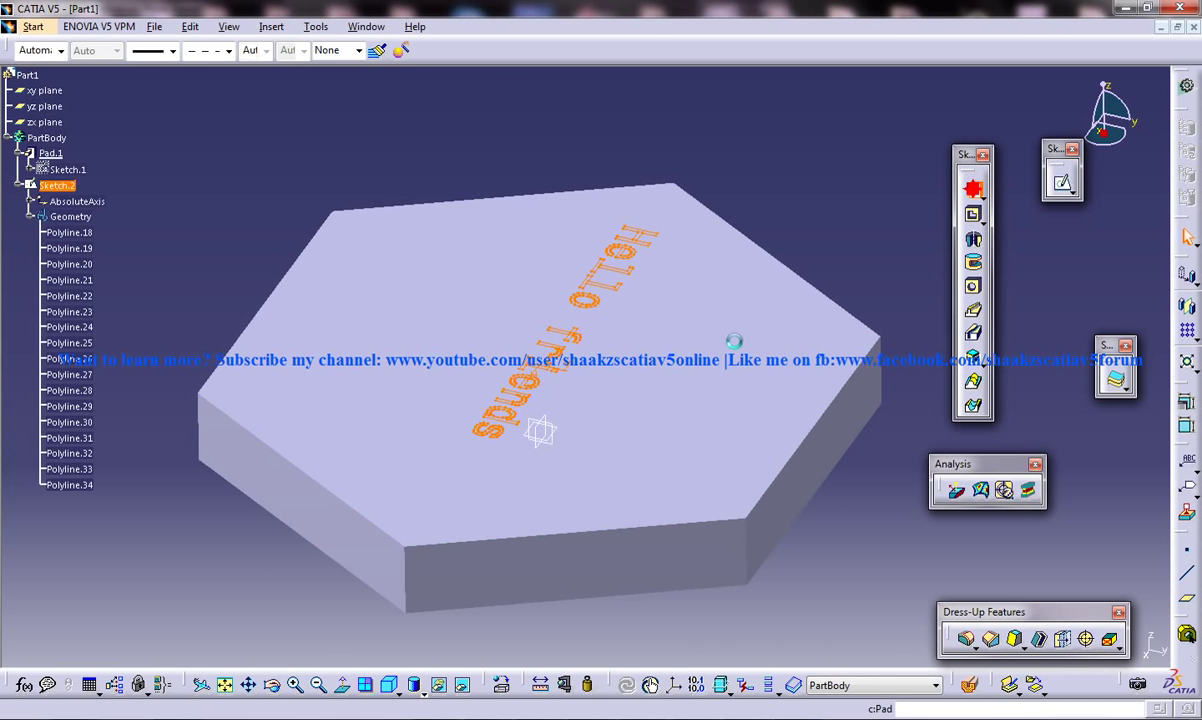
type("5")
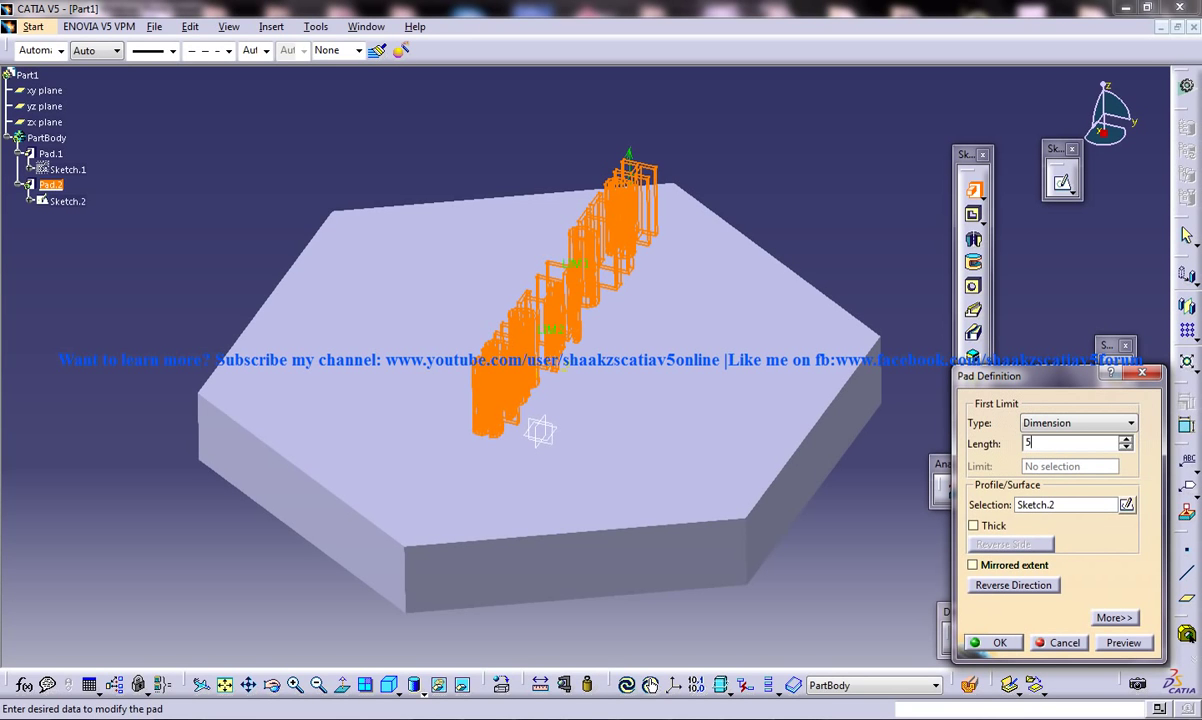
key("Return")
left_click(829, 208)
middle_click_drag(482, 482, 478, 276)
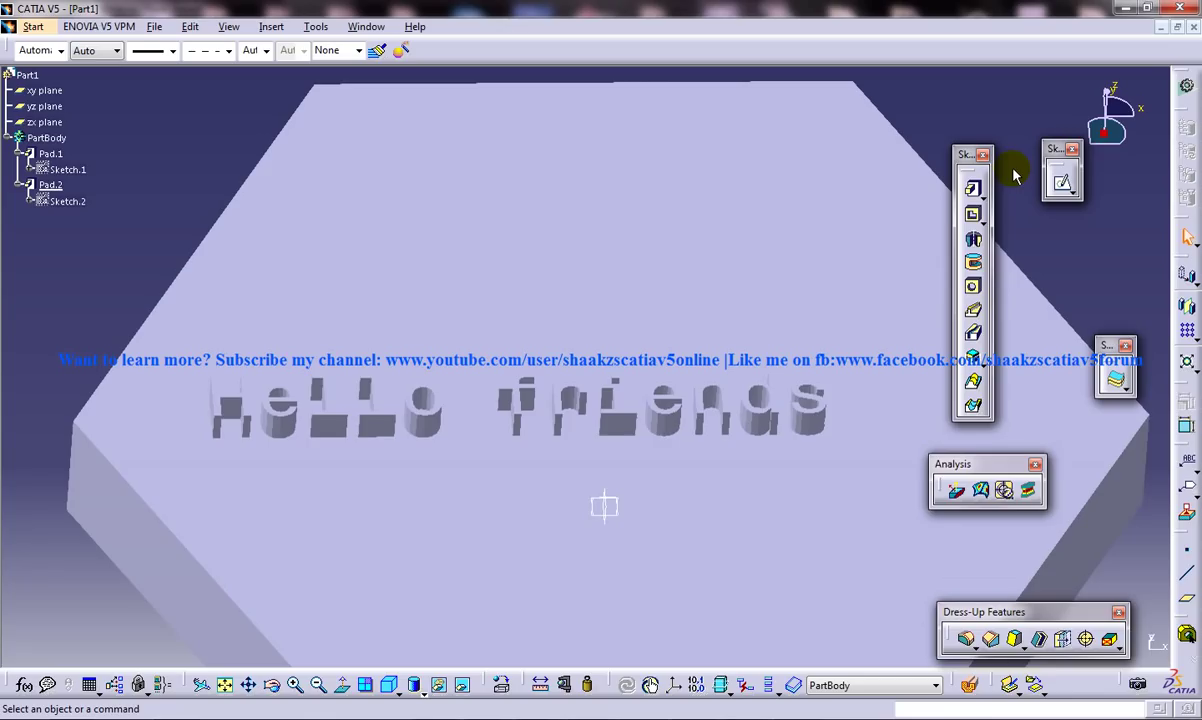
mouse_move(785, 238)
middle_mouse_down()
mouse_move(491, 376)
mouse_move(537, 402)
mouse_move(604, 370)
middle_mouse_up()
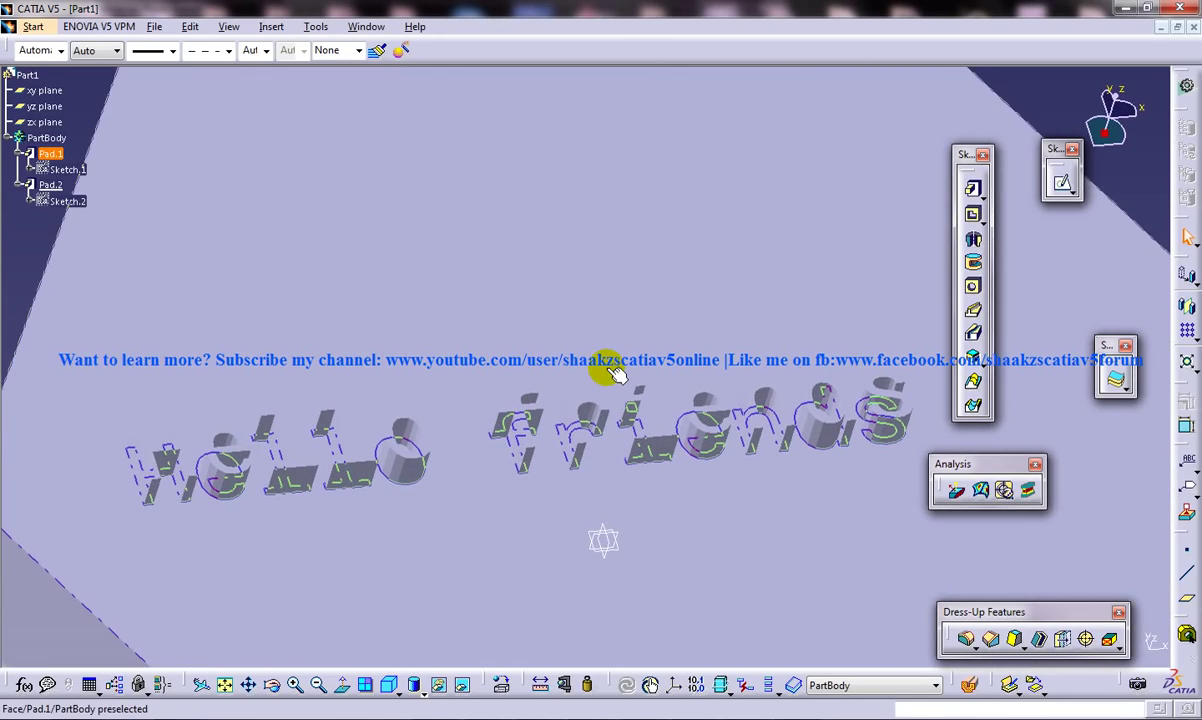
Step: Change the length of the text pad to 2.5 mm
double_click(50, 186)
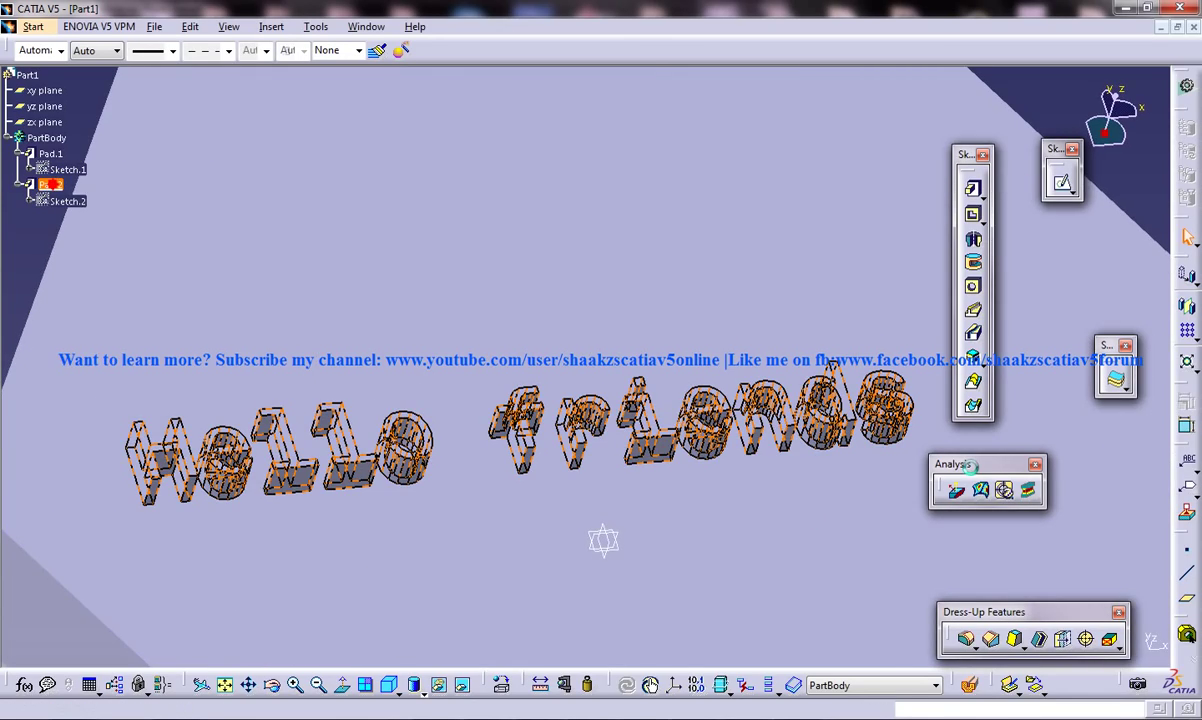
type("2.5")
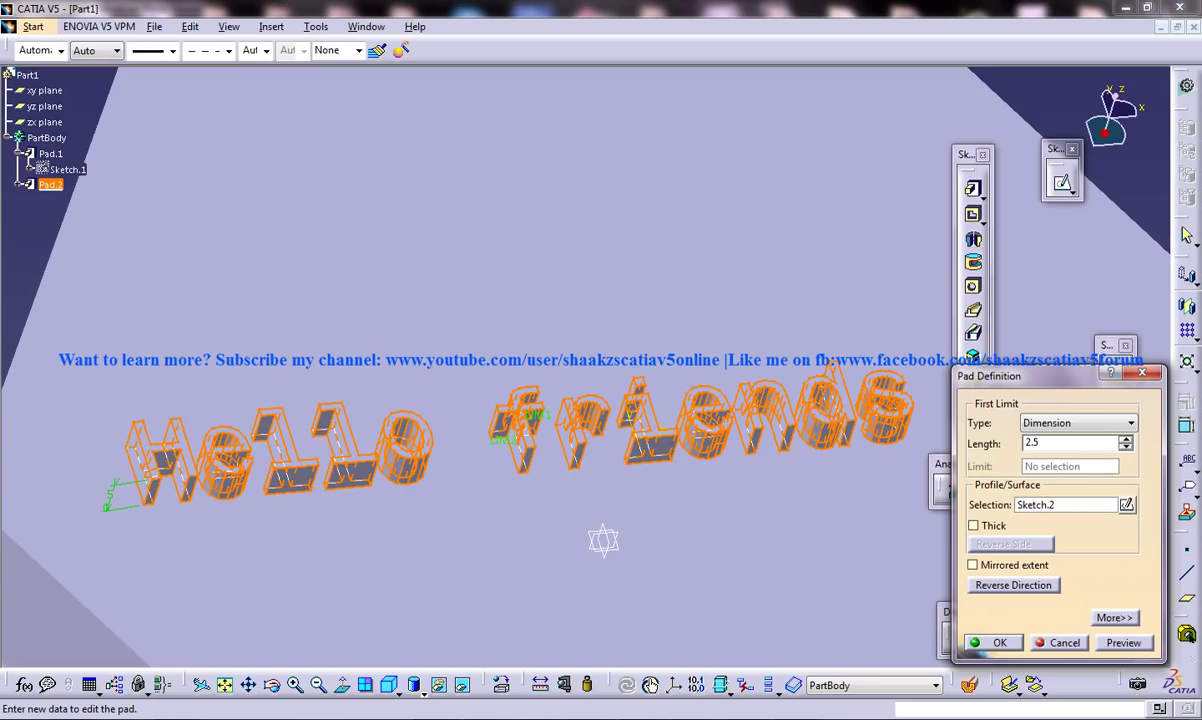
key("Return")
left_click(30, 233)
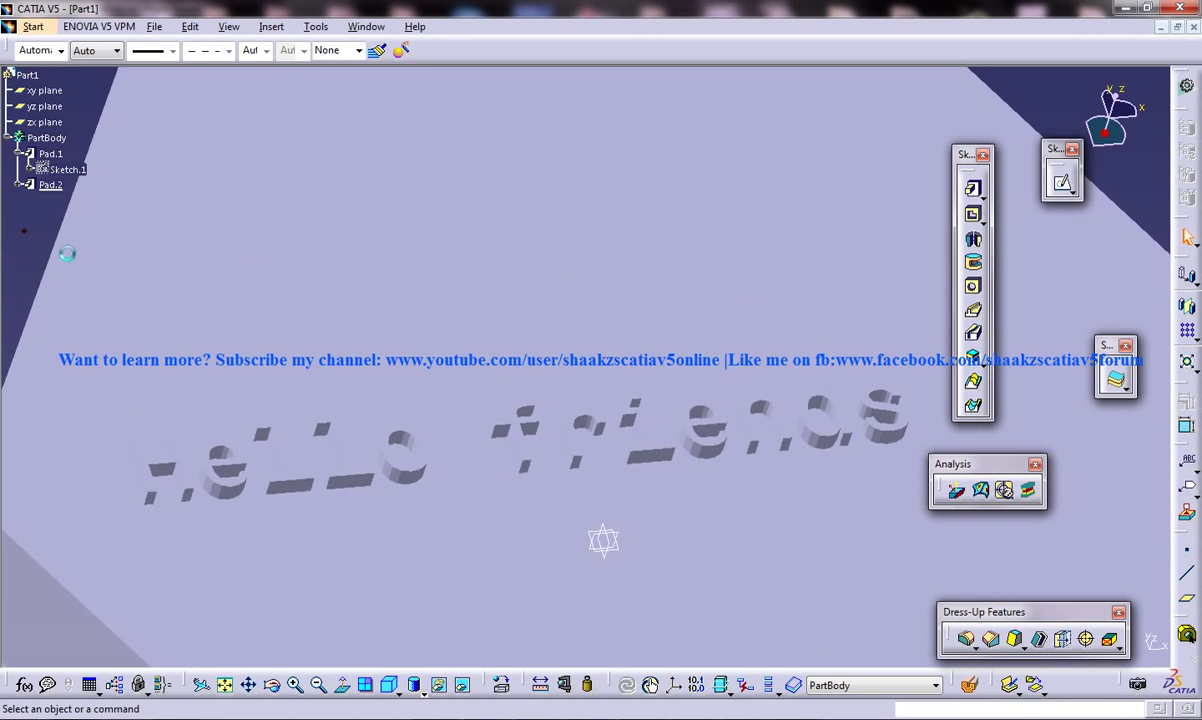
middle_click_drag(403, 319, 770, 241)
middle_click_drag(510, 280, 805, 142)
middle_click_drag(601, 381, 582, 428)
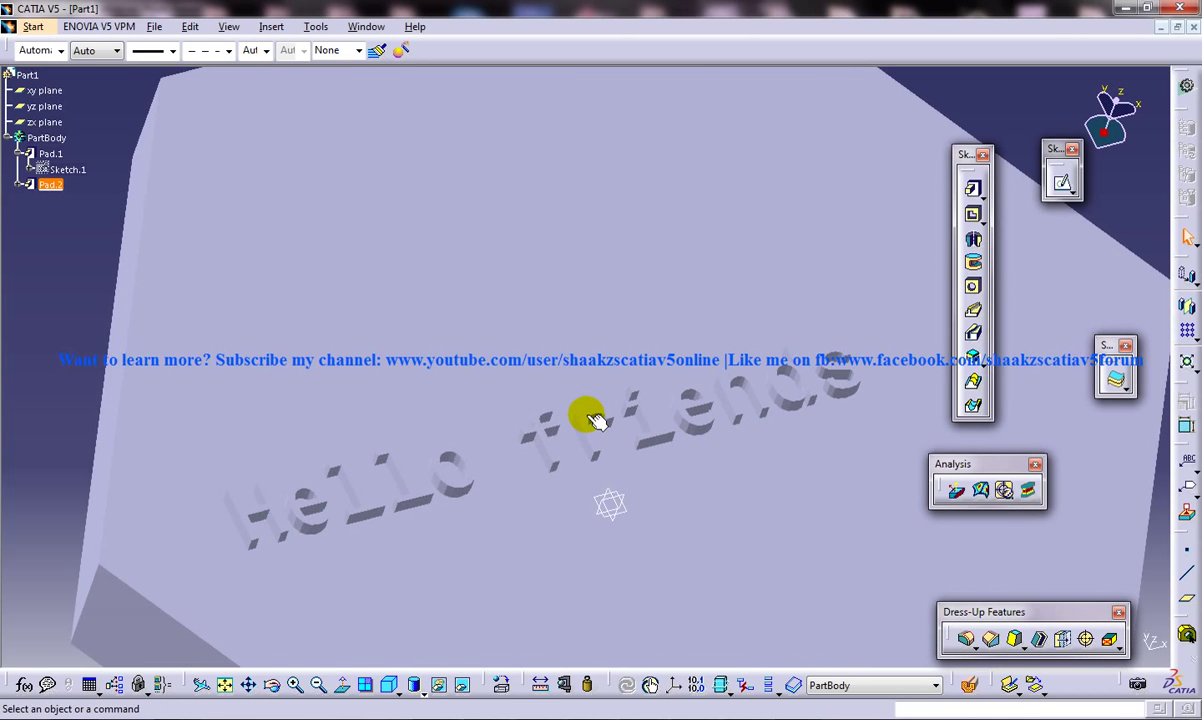